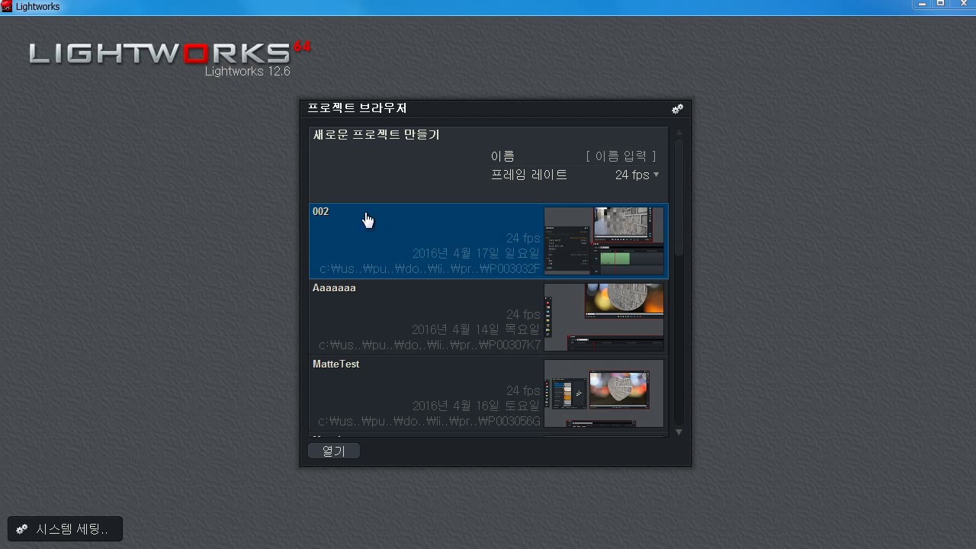
- Revert the interface wordings to the default language, confirm the reset, and close the wordings window
{"action": "left_click", "coordinate": [83, 531]}
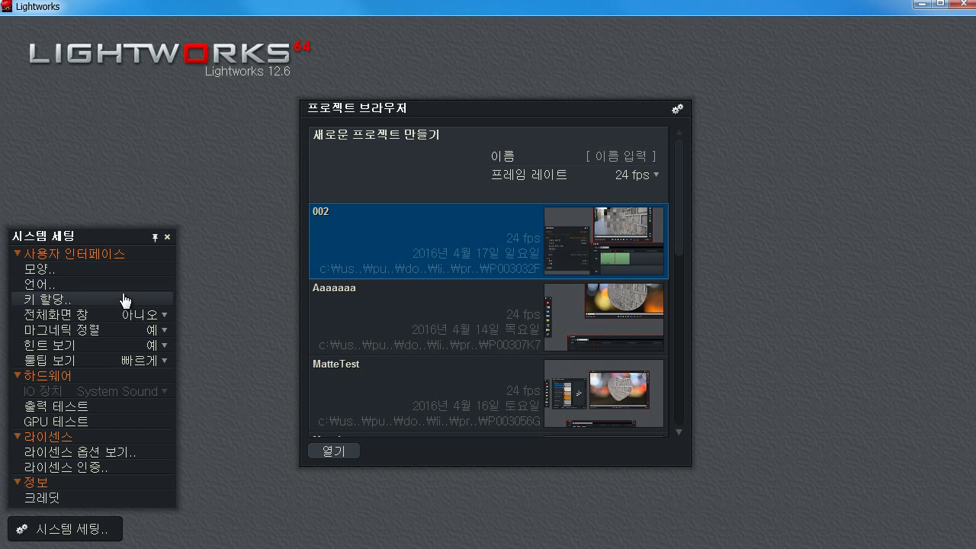
{"action": "left_click", "coordinate": [126, 282]}
{"action": "left_click", "coordinate": [685, 30]}
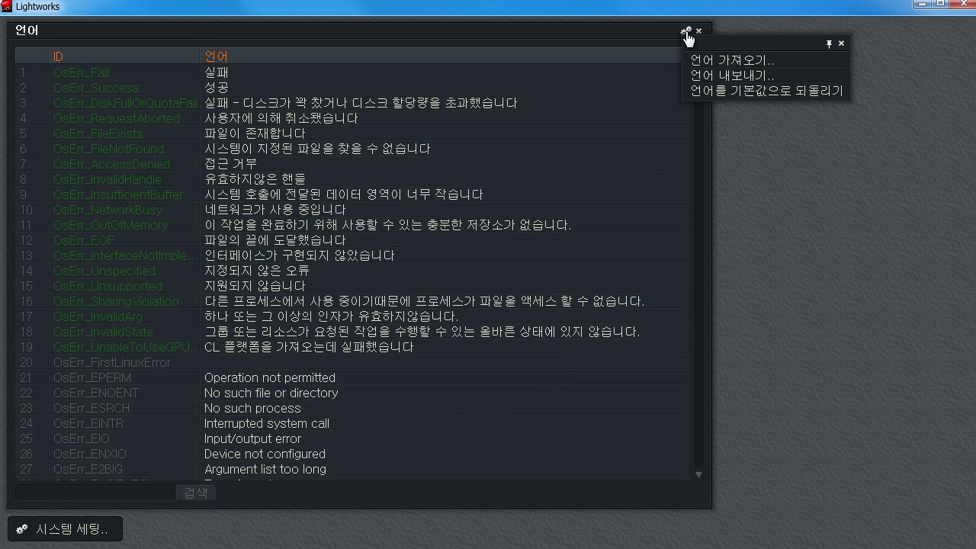
{"action": "left_click", "coordinate": [751, 91]}
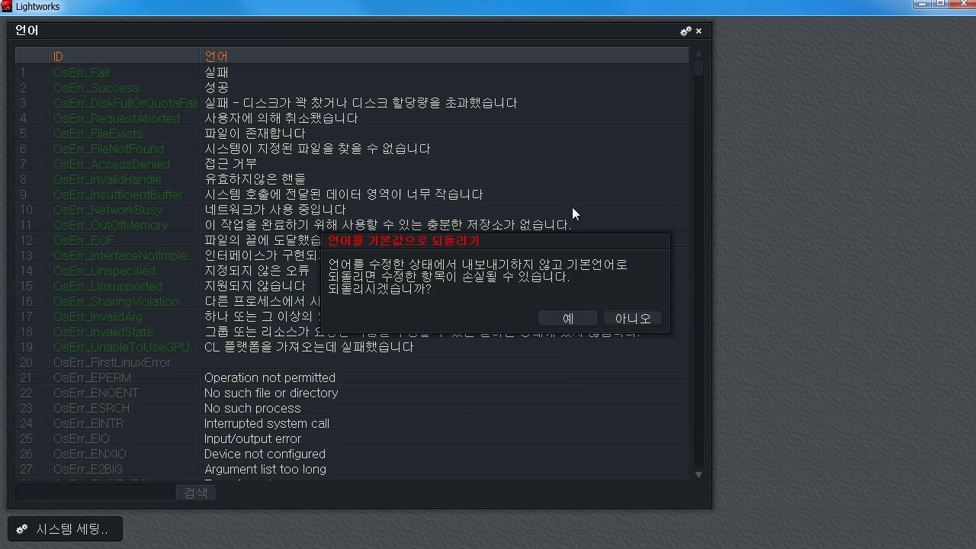
{"action": "left_click", "coordinate": [572, 318]}
{"action": "left_click", "coordinate": [699, 31]}
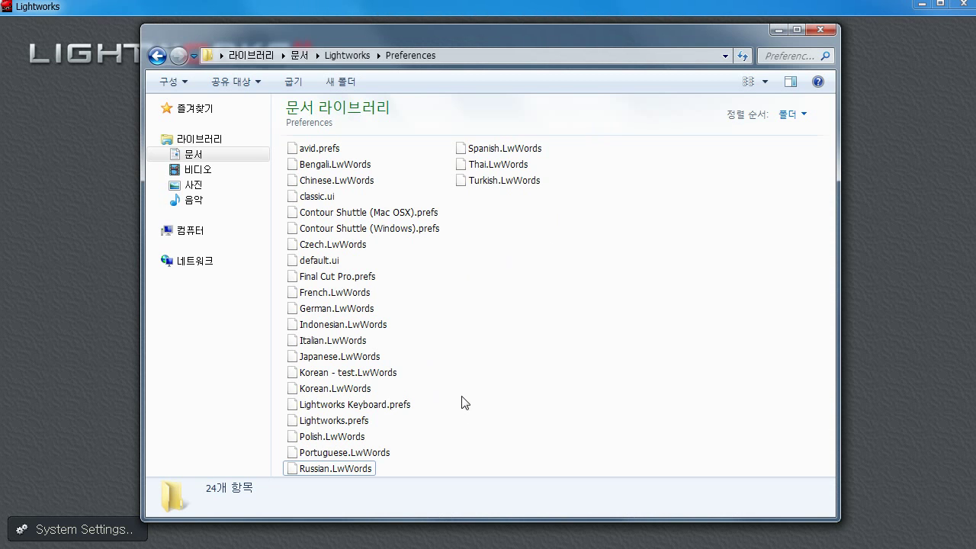
- Examine the language files in the Lightworks Preferences folder and locate Korean.LwWords
{"action": "left_click", "coordinate": [363, 390]}
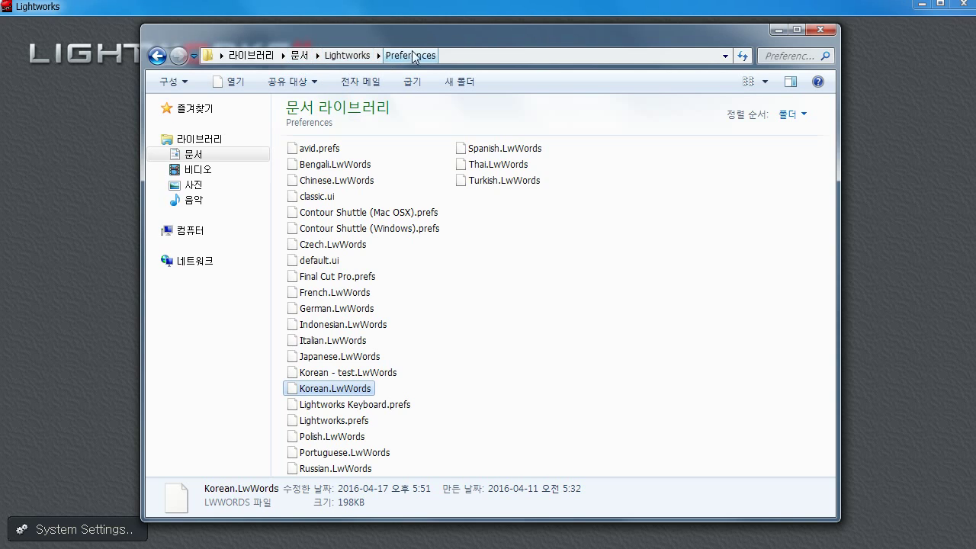
{"action": "left_click", "coordinate": [493, 379]}
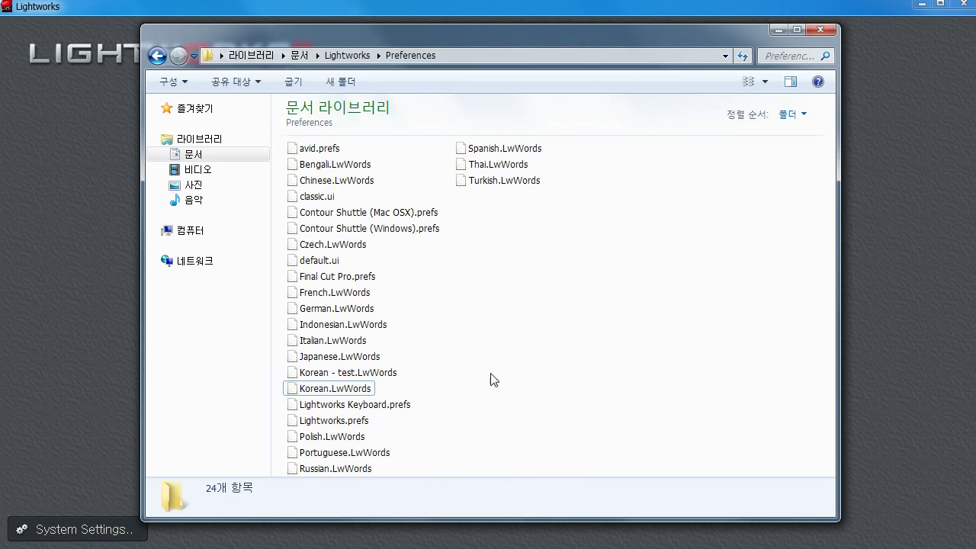
{"action": "left_click", "coordinate": [328, 390]}
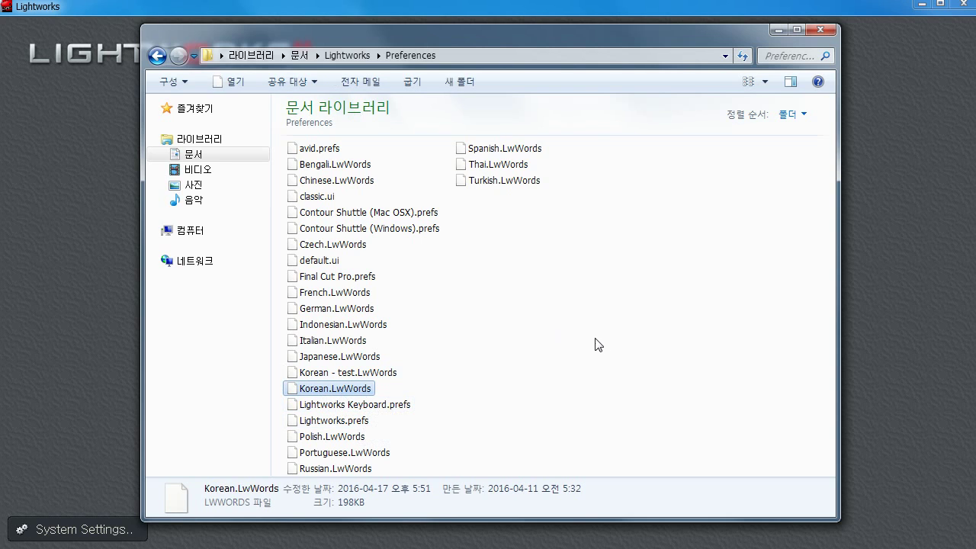
{"action": "left_click", "coordinate": [494, 381]}
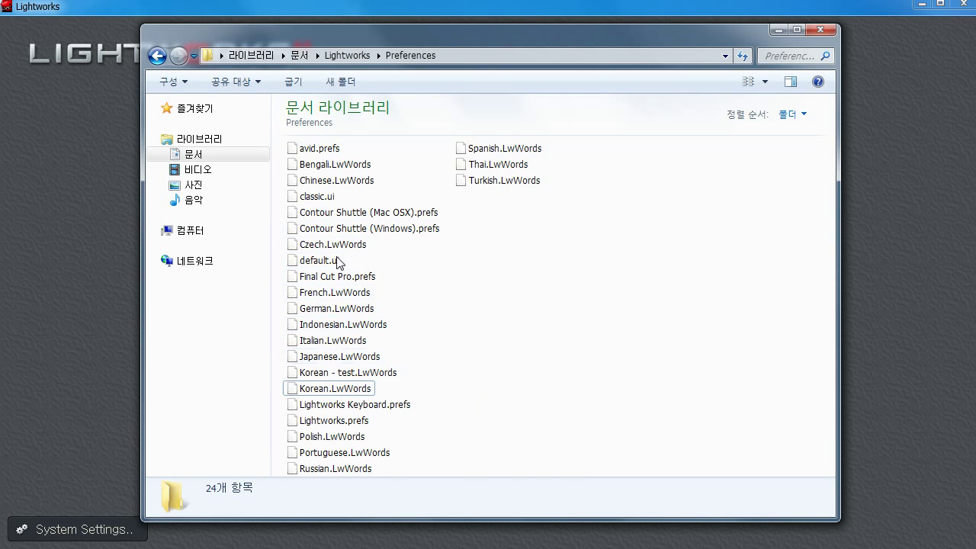
{"action": "left_click", "coordinate": [332, 308]}
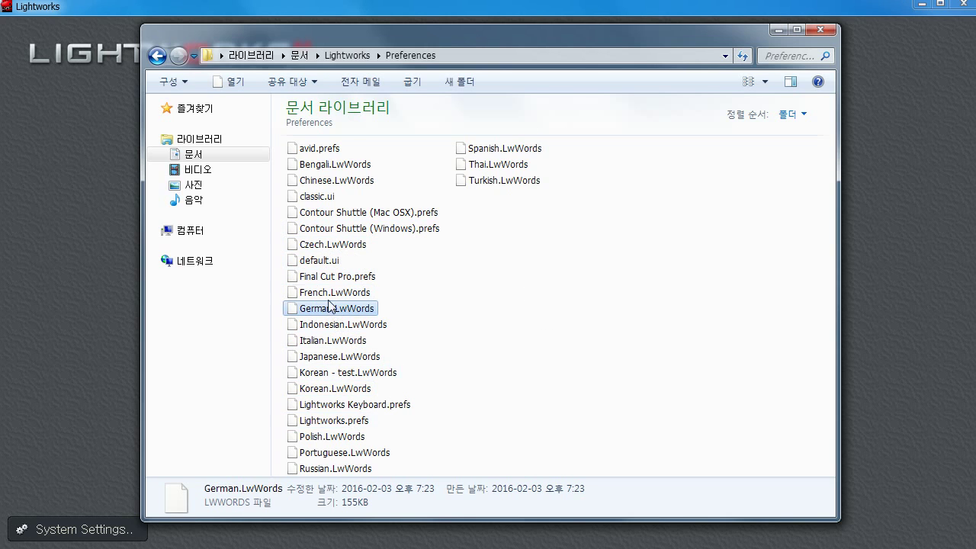
{"action": "key", "text": "Up"}
{"action": "left_click", "coordinate": [408, 391]}
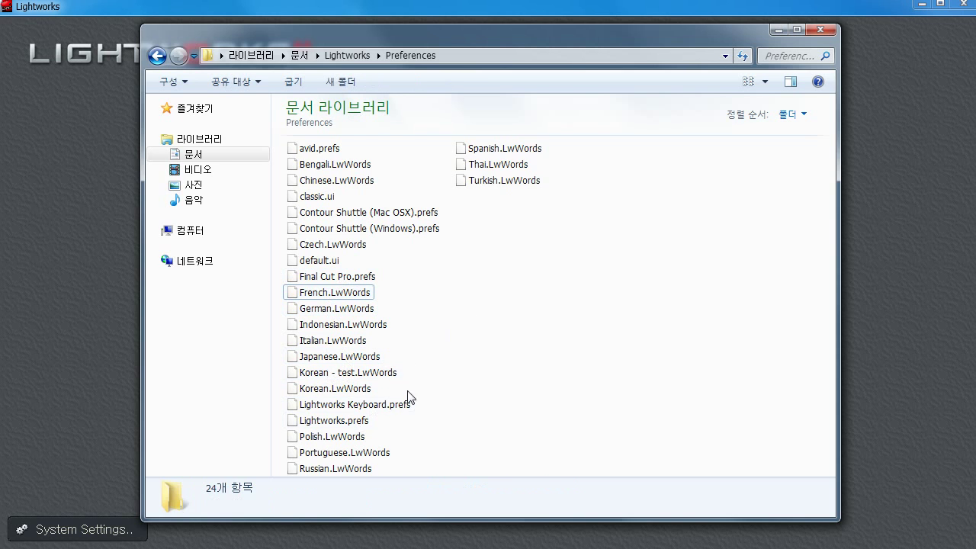
{"action": "left_click", "coordinate": [355, 389]}
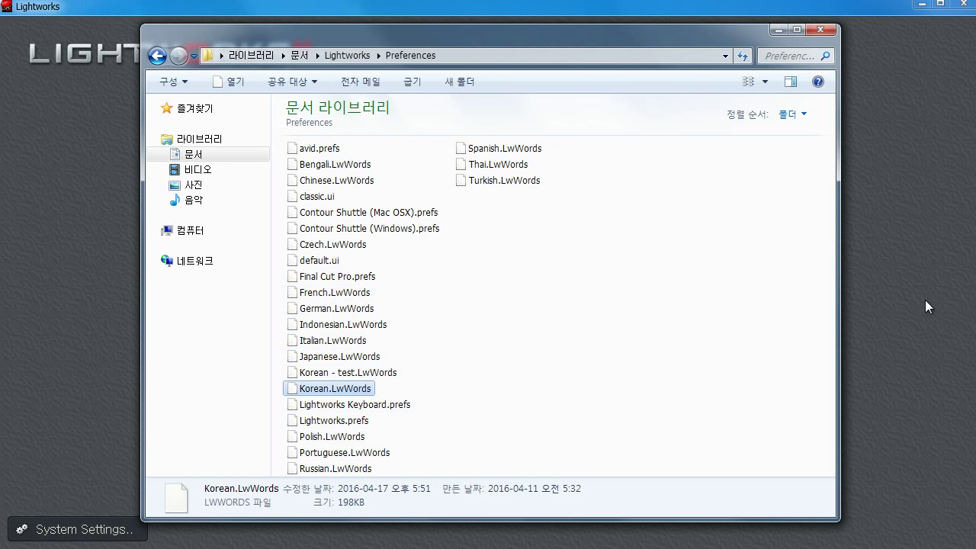
{"action": "left_click", "coordinate": [820, 28]}
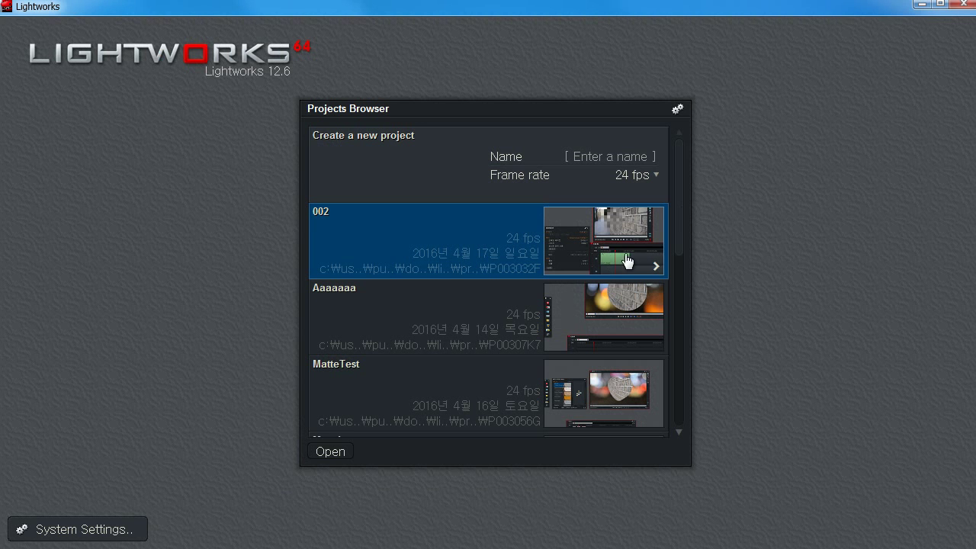
- Import Korean.LwWords as the interface wordings and close the wordings window
{"action": "left_click", "coordinate": [111, 532]}
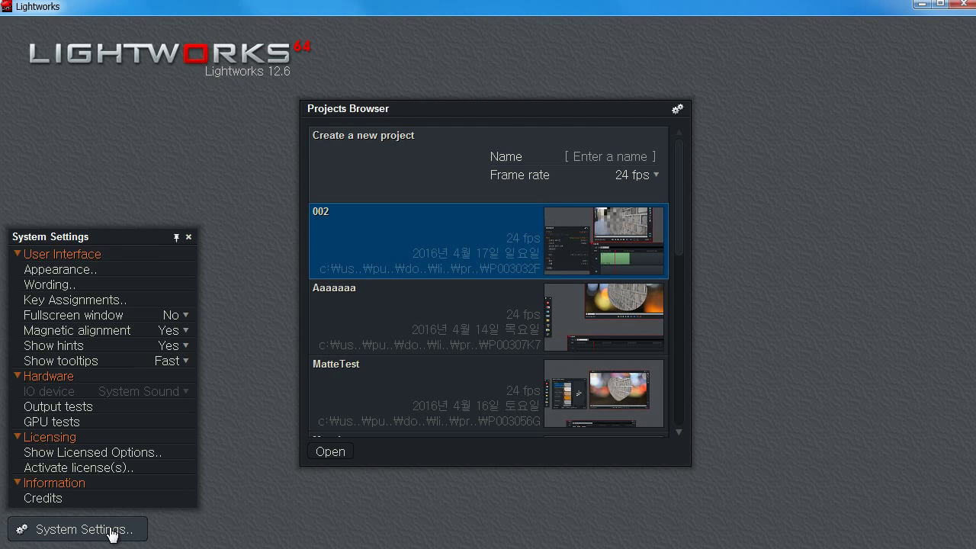
{"action": "left_click", "coordinate": [119, 282]}
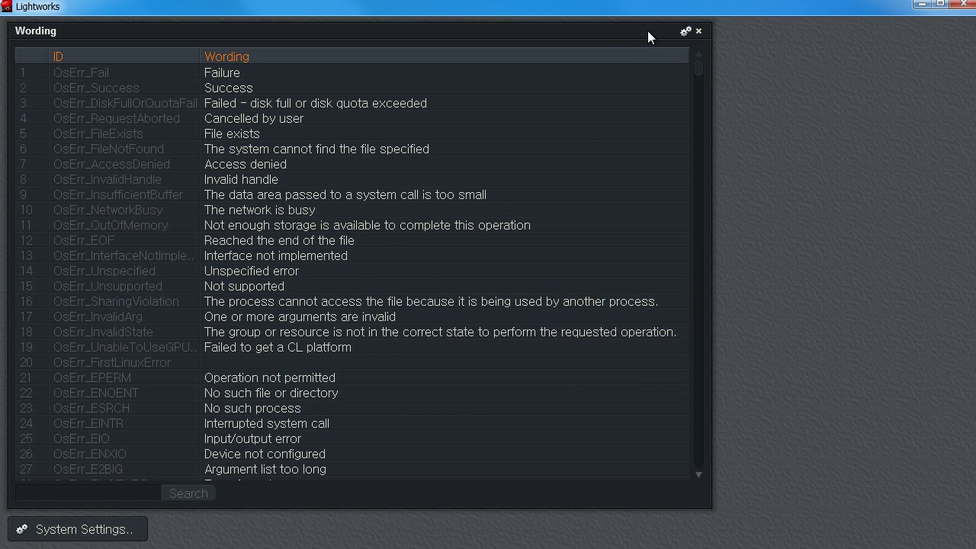
{"action": "left_click", "coordinate": [687, 35]}
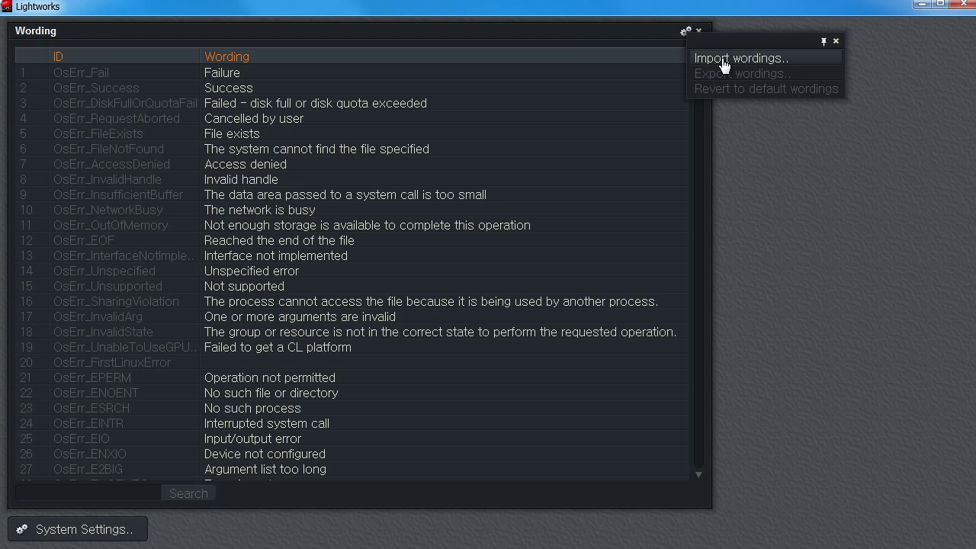
{"action": "left_click", "coordinate": [723, 61]}
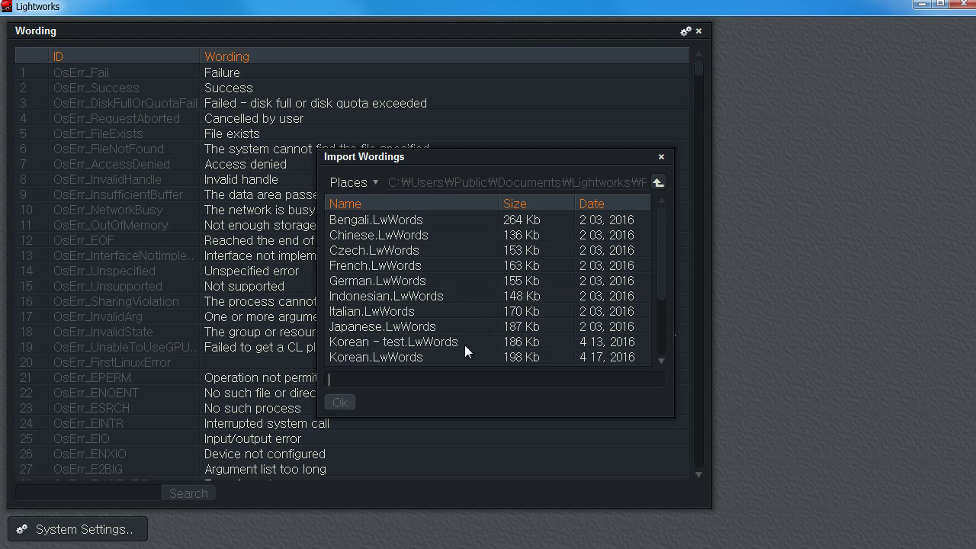
{"action": "left_click", "coordinate": [365, 352]}
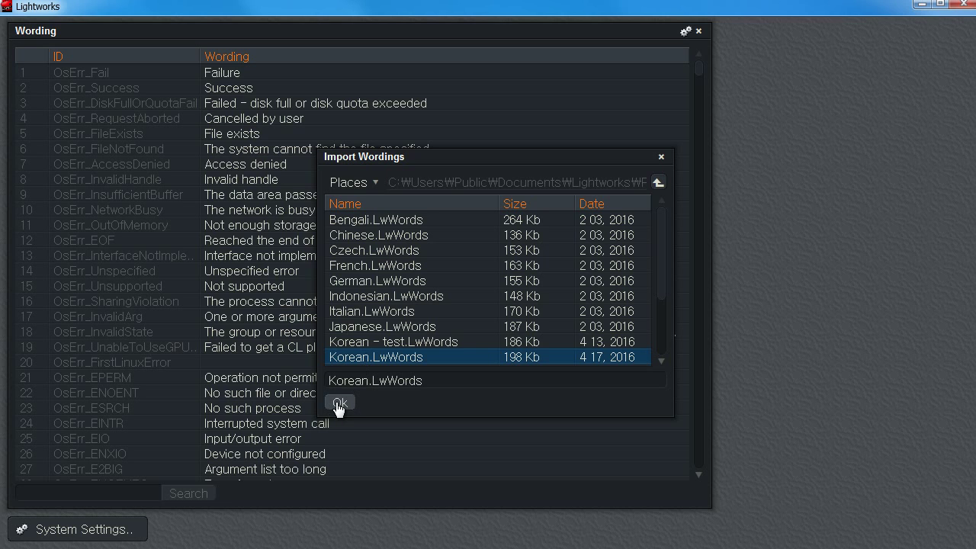
{"action": "left_click", "coordinate": [339, 404]}
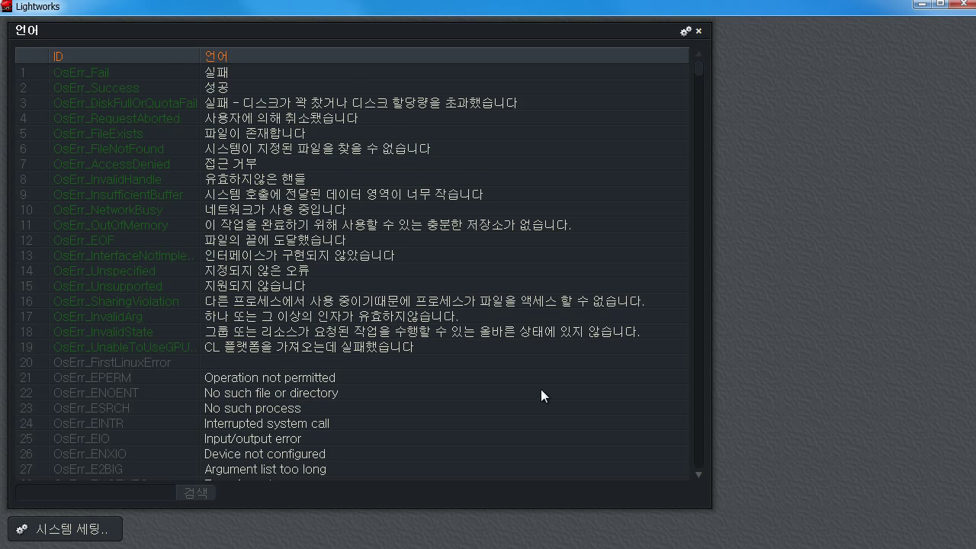
{"action": "left_click", "coordinate": [702, 36]}
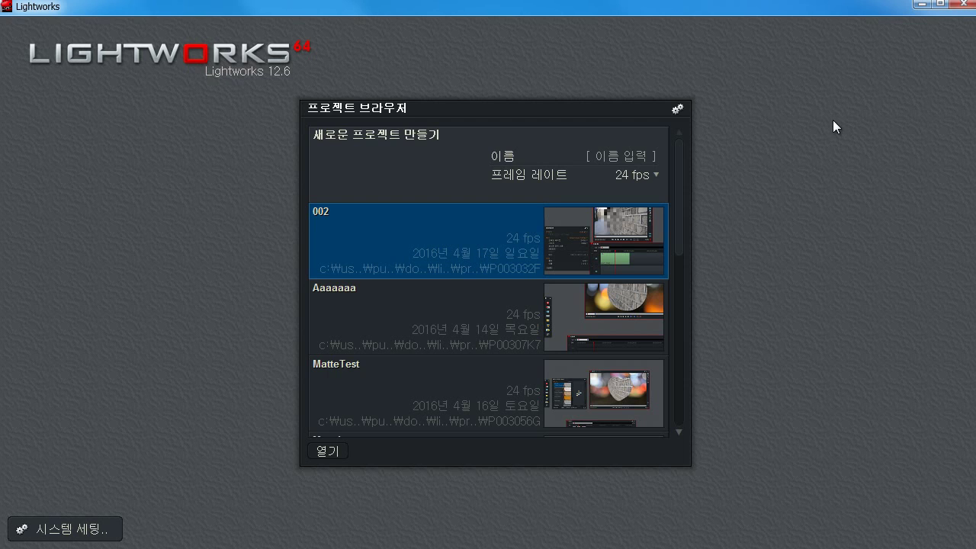
- Restart Lightworks and switch to the Preferences folder to check its language files, including Korean.LwWords
{"action": "left_click", "coordinate": [964, 6]}
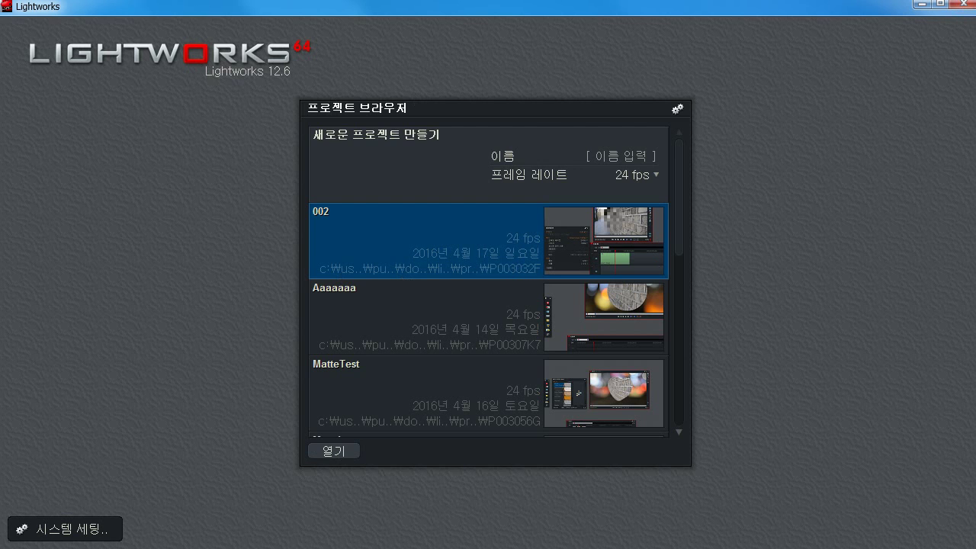
{"action": "key", "text": "alt+Tab"}
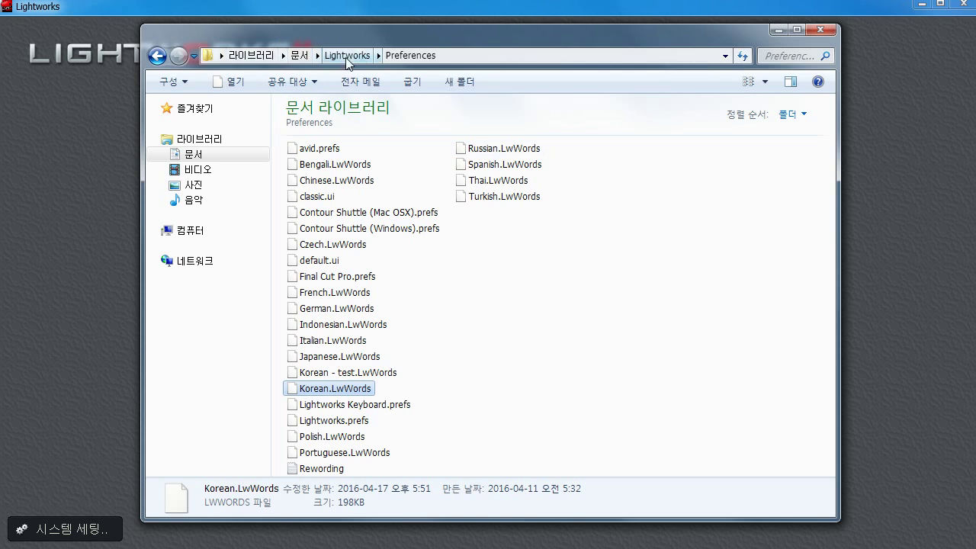
{"action": "left_click", "coordinate": [529, 327]}
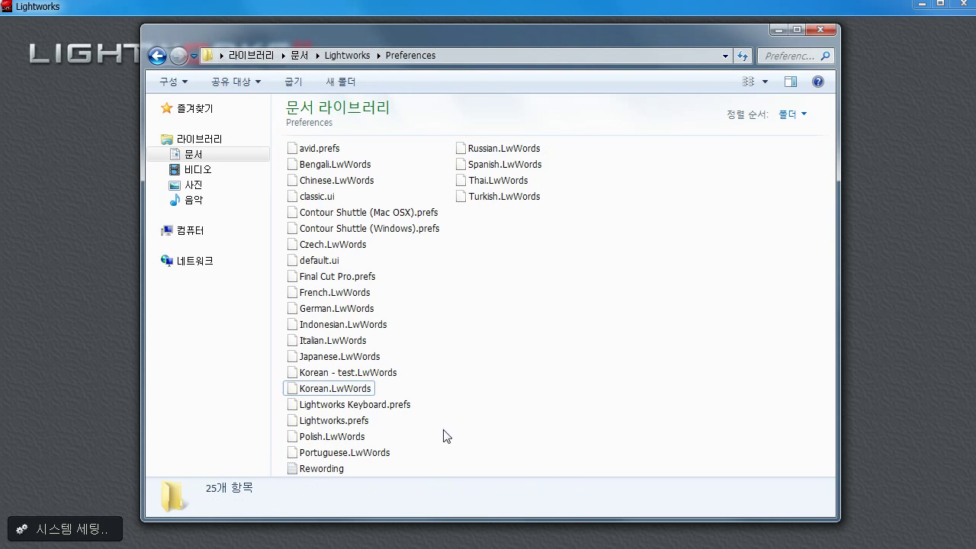
{"action": "left_click", "coordinate": [330, 390]}
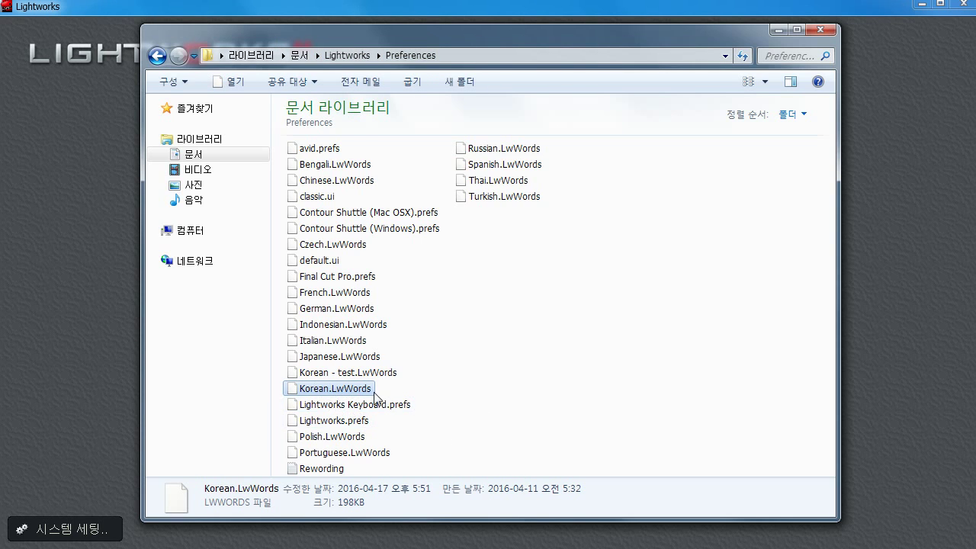
{"action": "left_click", "coordinate": [464, 429]}
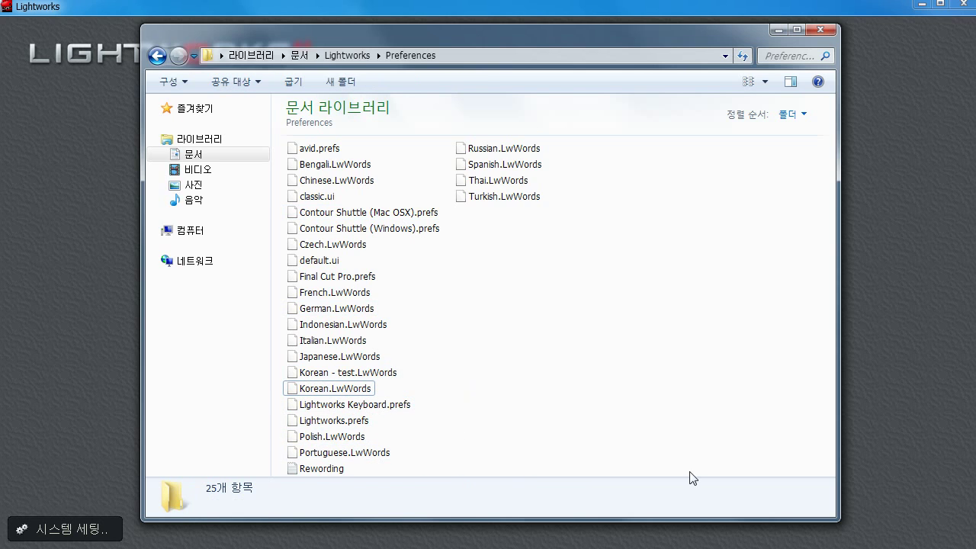
- Open the Rewording text file from the Preferences folder in Notepad, review its wording entries, and close it
{"action": "left_click", "coordinate": [328, 469]}
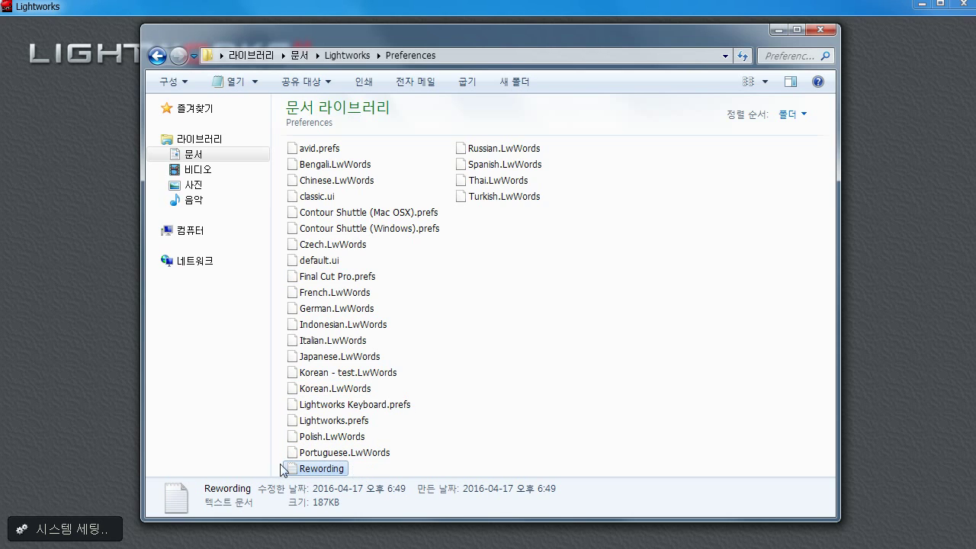
{"action": "double_click", "coordinate": [325, 469]}
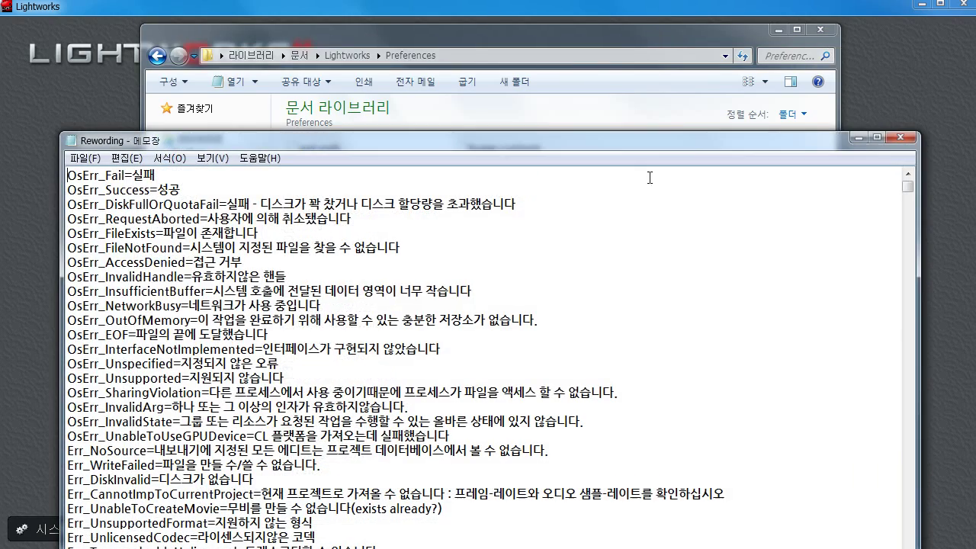
{"action": "left_click_drag", "start_coordinate": [174, 218], "coordinate": [584, 436]}
{"action": "left_click", "coordinate": [471, 420]}
{"action": "left_click", "coordinate": [901, 137]}
- Permanently delete the Rewording file from the Preferences folder and restart Lightworks
{"action": "left_click", "coordinate": [340, 469]}
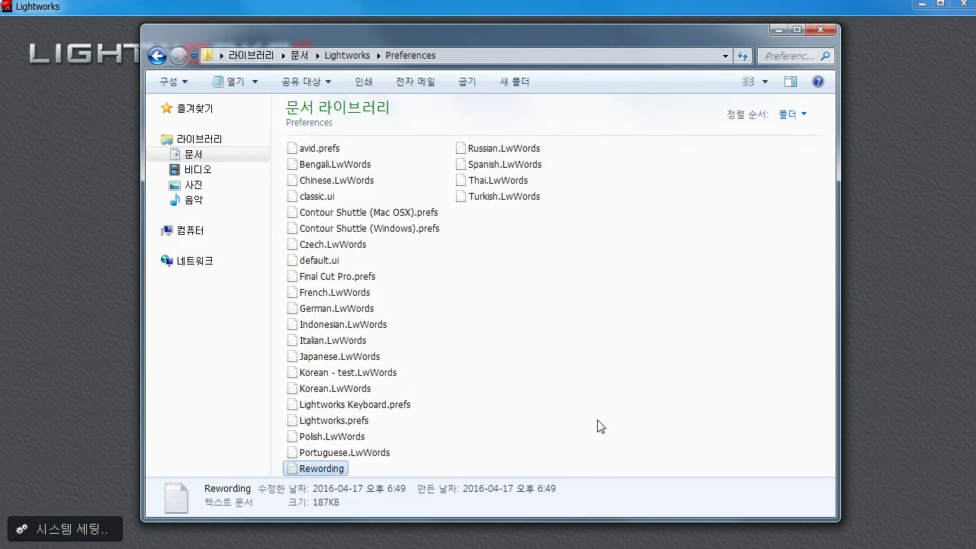
{"action": "key", "text": "shift+Delete"}
{"action": "key", "text": "Return"}
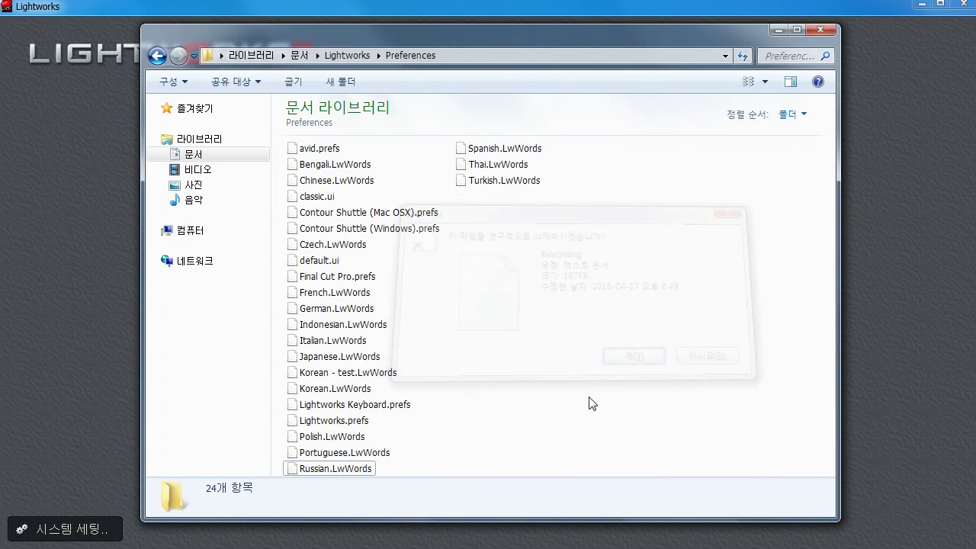
{"action": "key", "text": "alt+F4"}
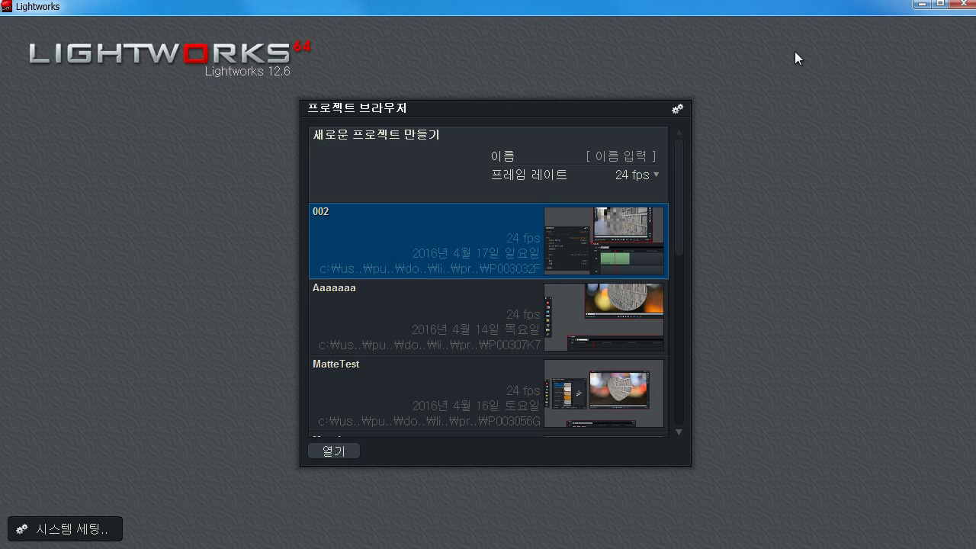
{"action": "left_click", "coordinate": [963, 3]}
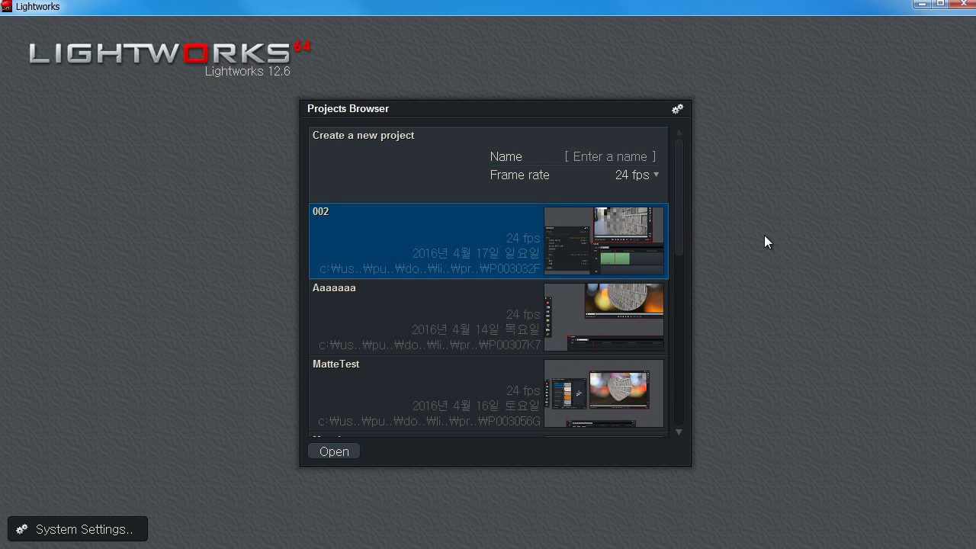
- Open the interface wordings from the system settings and import Korean.LwWords again
{"action": "left_click", "coordinate": [90, 531]}
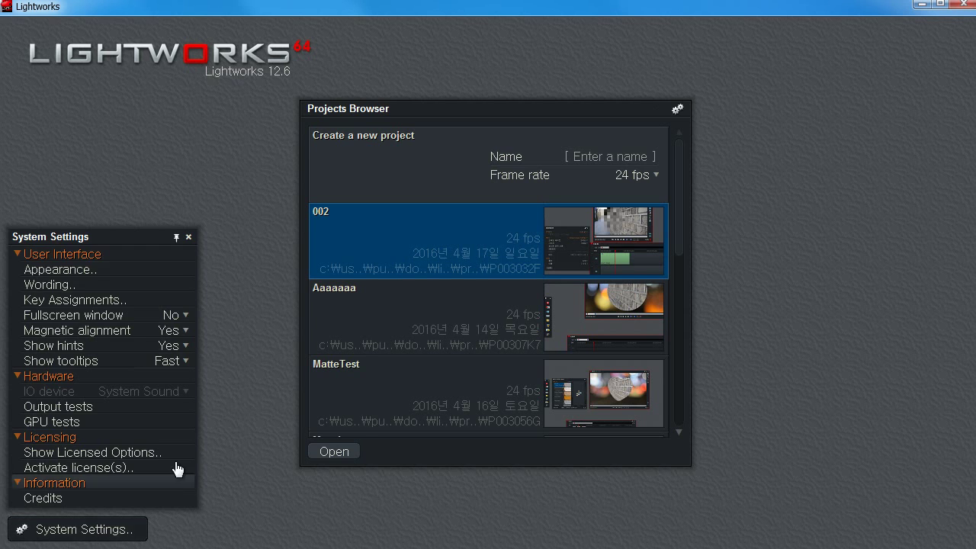
{"action": "left_click", "coordinate": [83, 286]}
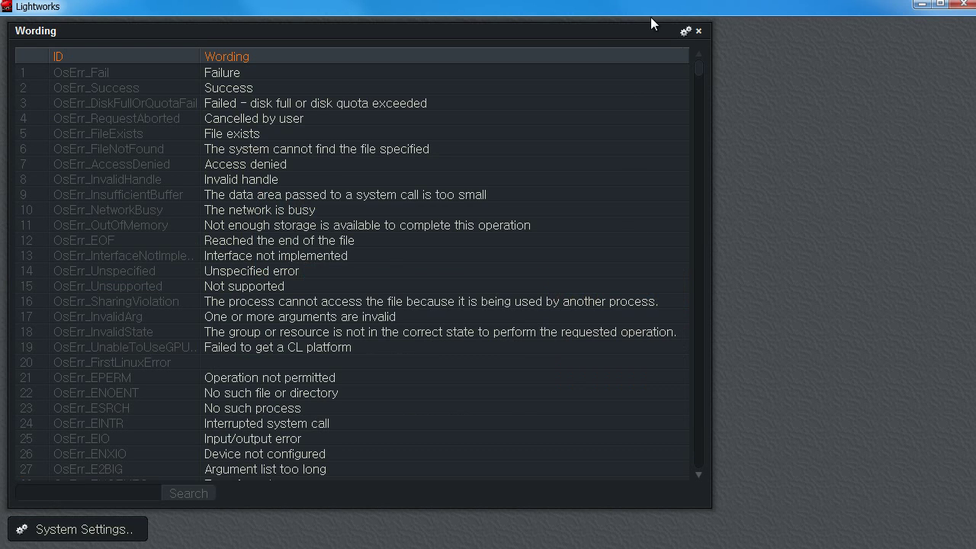
{"action": "left_click", "coordinate": [685, 31]}
{"action": "left_click", "coordinate": [795, 54]}
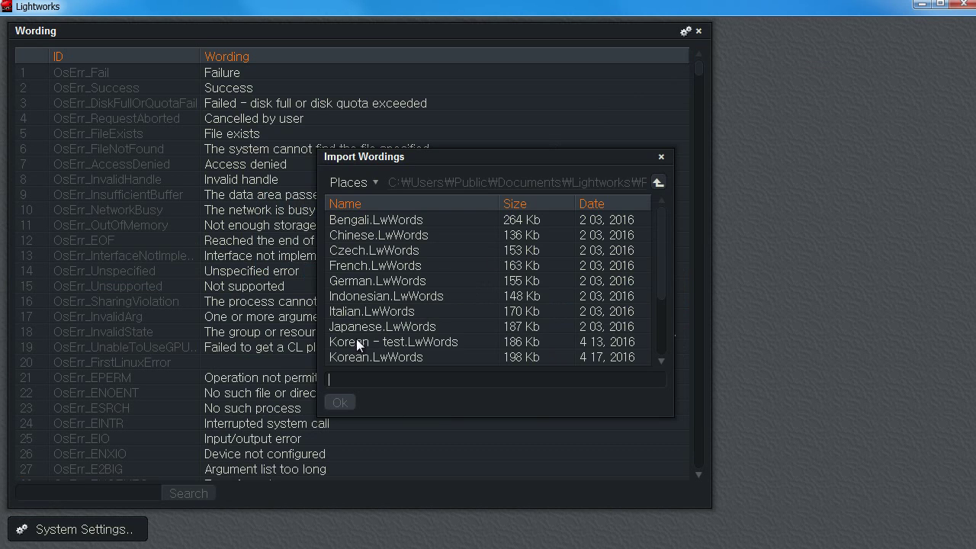
{"action": "left_click", "coordinate": [366, 357]}
{"action": "left_click", "coordinate": [339, 402]}
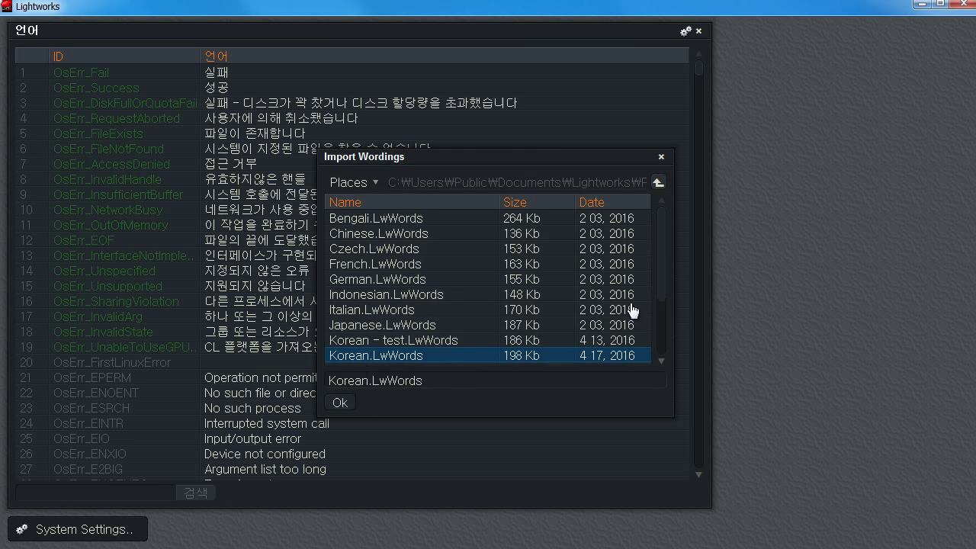
- Reset all interface wordings to their default values
{"action": "left_click", "coordinate": [684, 35]}
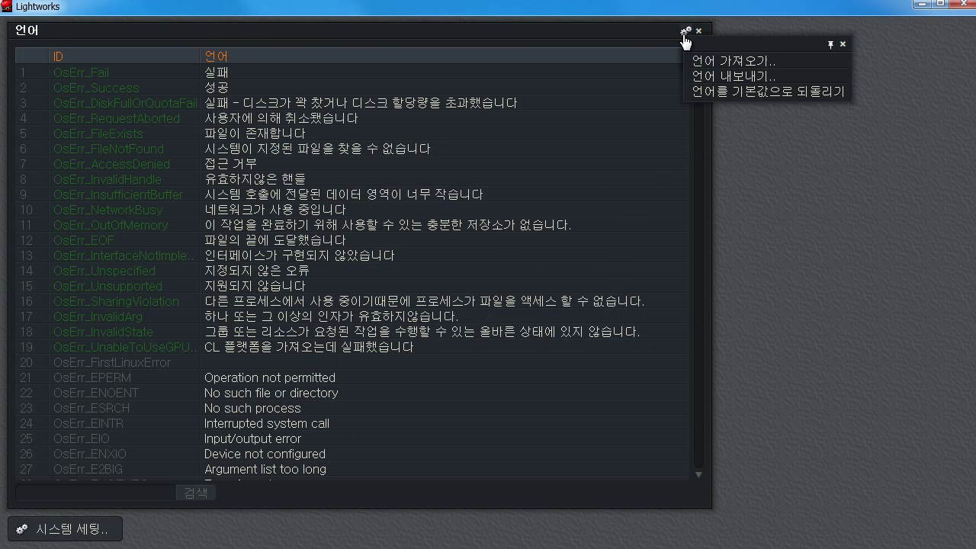
{"action": "left_click", "coordinate": [728, 98]}
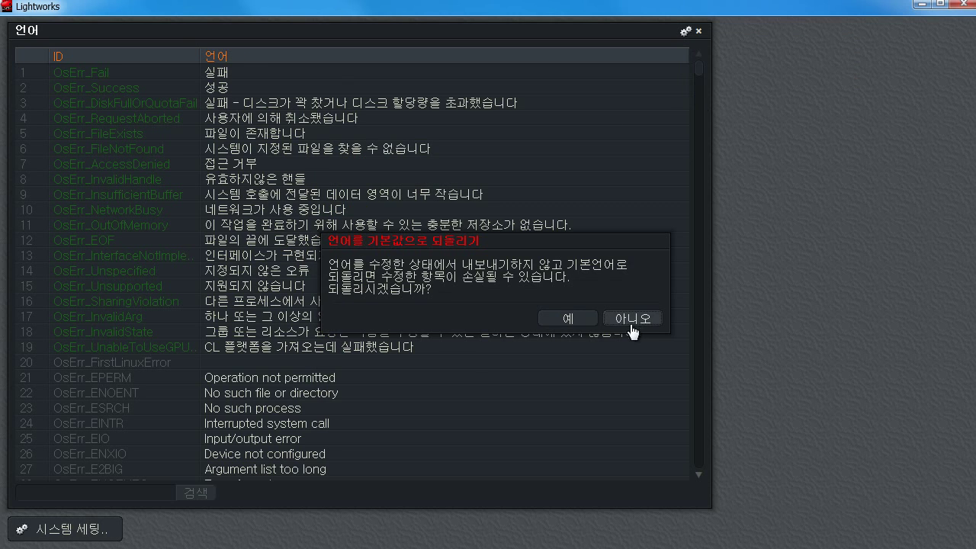
{"action": "left_click", "coordinate": [567, 317]}
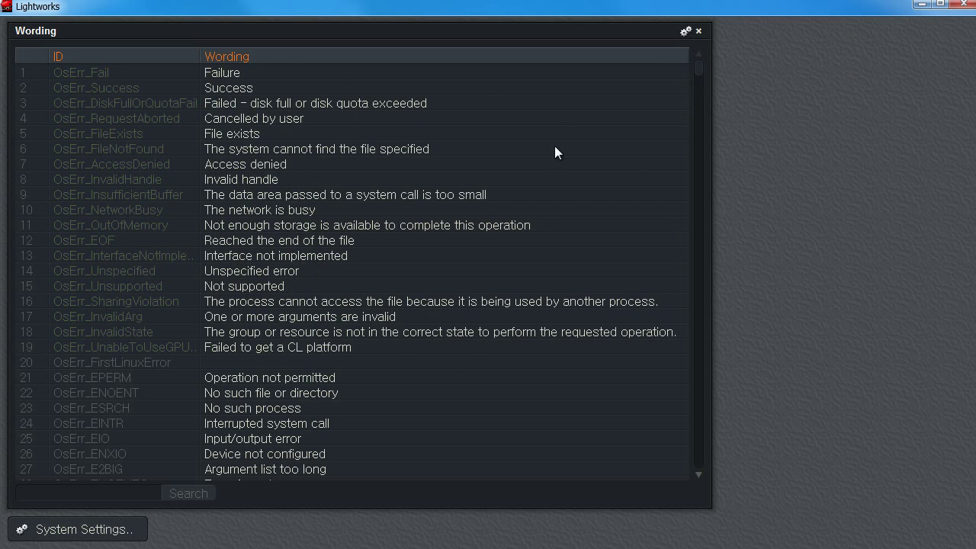
- Import Korean.LwWords as the interface wordings and close the wording list
{"action": "left_click", "coordinate": [685, 31]}
{"action": "left_click", "coordinate": [728, 61]}
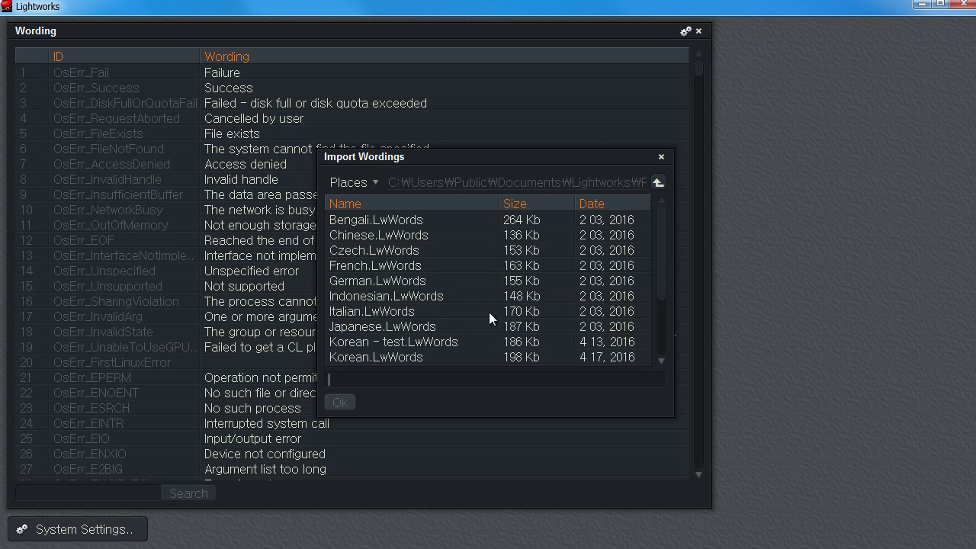
{"action": "left_click", "coordinate": [370, 358]}
{"action": "left_click", "coordinate": [340, 403]}
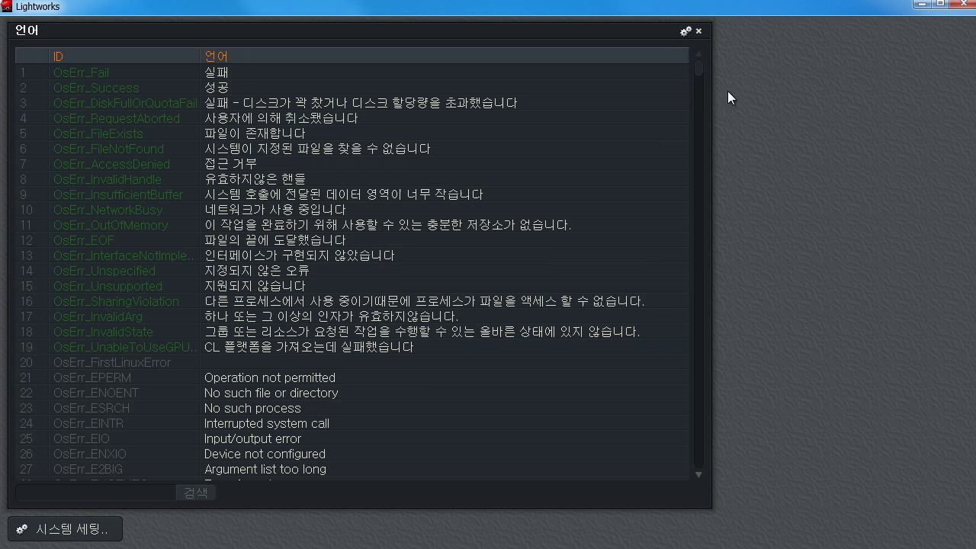
{"action": "left_click", "coordinate": [698, 32]}
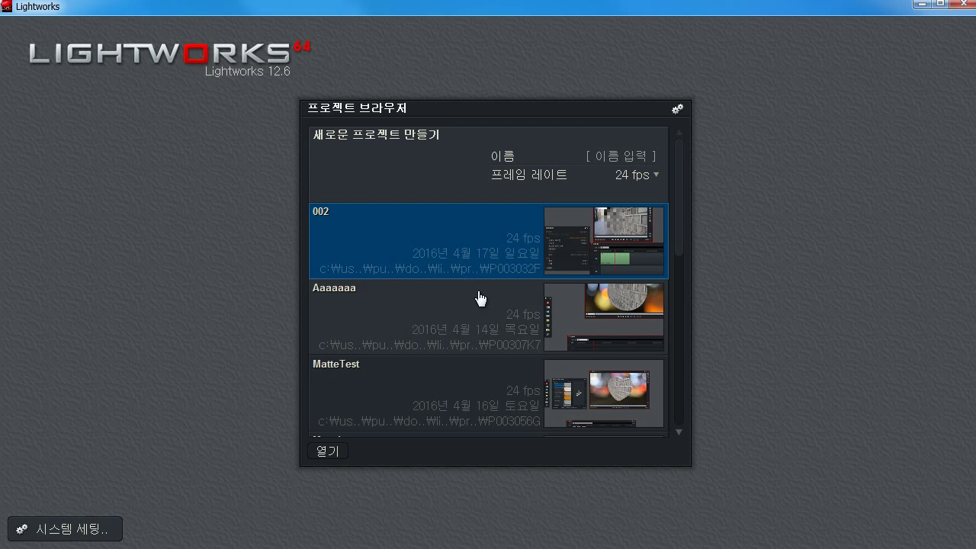
- Try entering random English letters as the new project's name and clear them again
{"action": "mouse_move", "coordinate": [597, 229]}
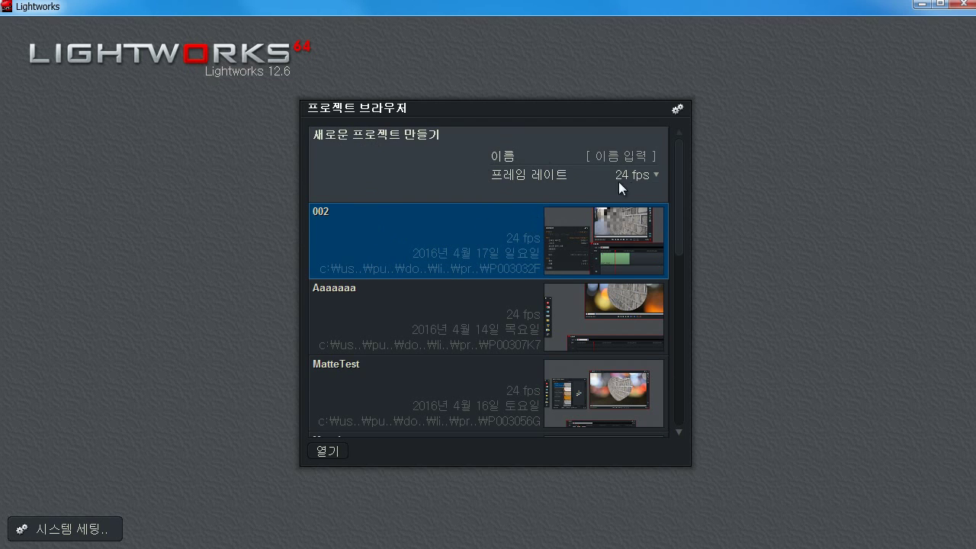
{"action": "left_click", "coordinate": [614, 160]}
{"action": "type", "text": "dskjflskdjflksj"}
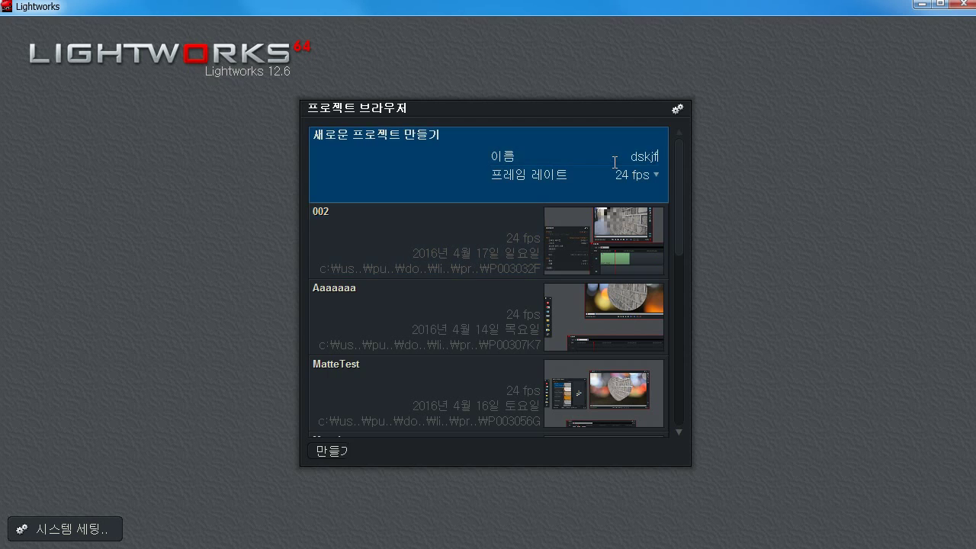
{"action": "key", "text": "BackSpace"}
{"action": "key", "text": "BackSpace"}
{"action": "key", "text": "BackSpace"}
{"action": "key", "text": "BackSpace"}
{"action": "key", "text": "BackSpace"}
{"action": "key", "text": "BackSpace"}
{"action": "key", "text": "BackSpace"}
{"action": "key", "text": "BackSpace"}
{"action": "key", "text": "BackSpace"}
{"action": "key", "text": "BackSpace"}
{"action": "key", "text": "BackSpace"}
{"action": "key", "text": "BackSpace"}
{"action": "key", "text": "BackSpace"}
{"action": "key", "text": "BackSpace"}
{"action": "key", "text": "BackSpace"}
- Switch to Notepad, copy the text 프로젝트01 from the open document, and minimize Notepad
{"action": "key", "text": "alt+Tab"}
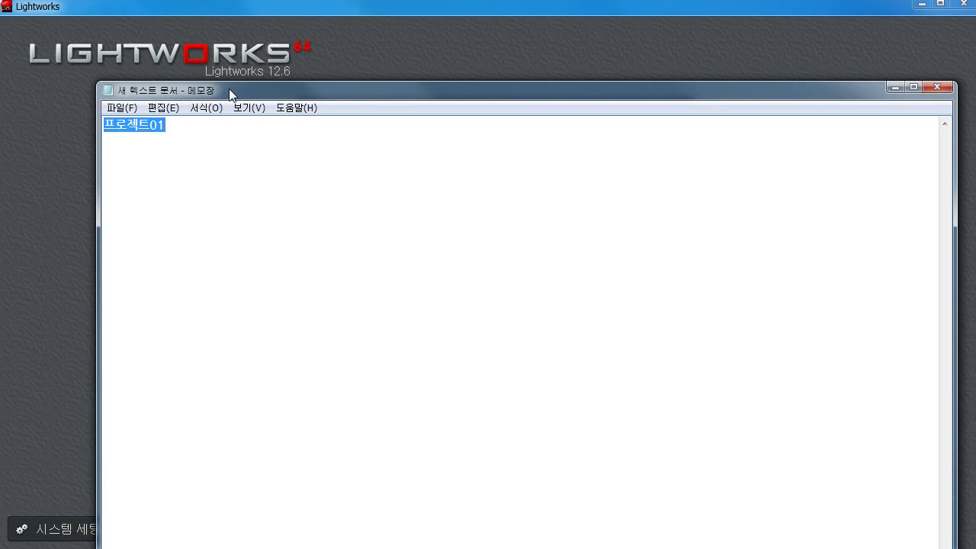
{"action": "mouse_move", "coordinate": [229, 88]}
{"action": "left_mouse_down"}
{"action": "mouse_move", "coordinate": [223, 46]}
{"action": "mouse_move", "coordinate": [233, 75]}
{"action": "left_mouse_up"}
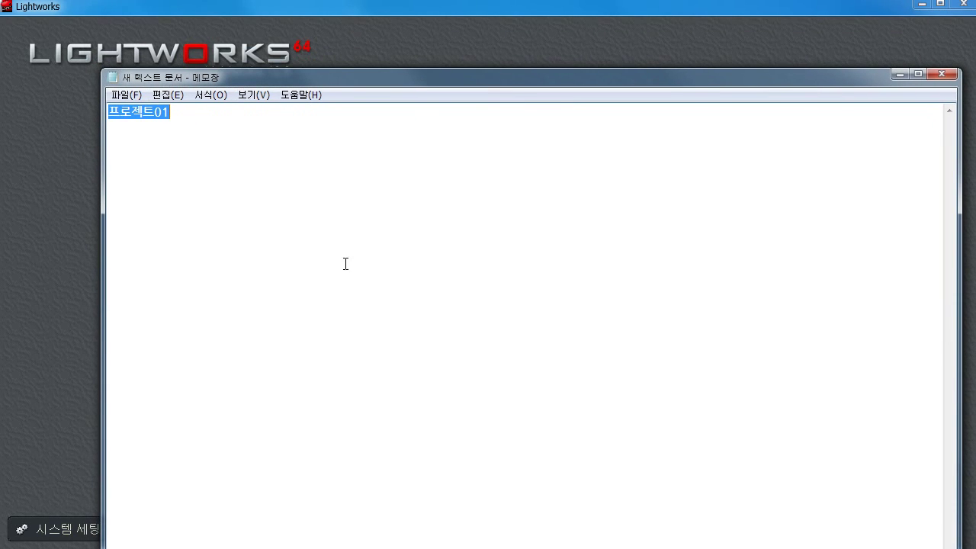
{"action": "left_click", "coordinate": [226, 123]}
{"action": "type", "text": "ㄴ"}
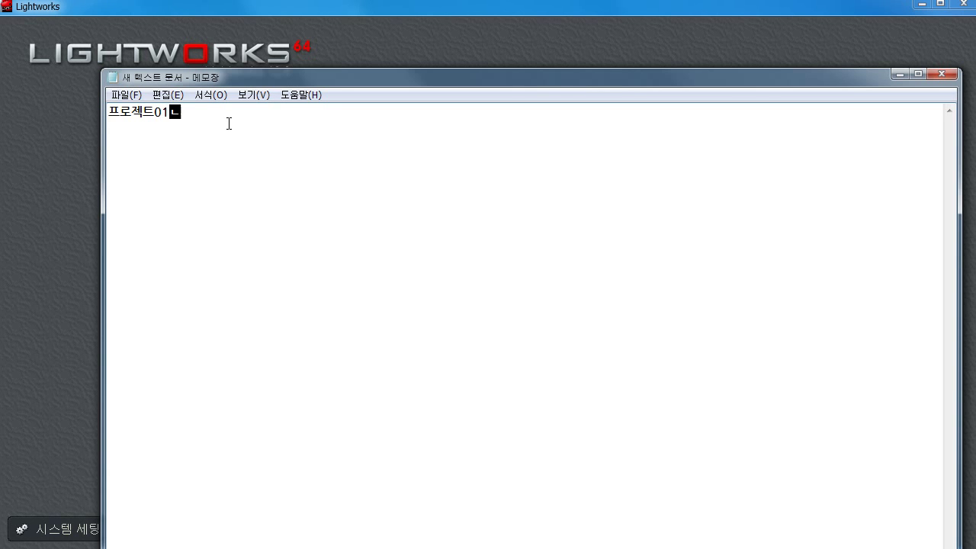
{"action": "key", "text": "BackSpace"}
{"action": "key", "text": "ctrl+a"}
{"action": "key", "text": "ctrl+c"}
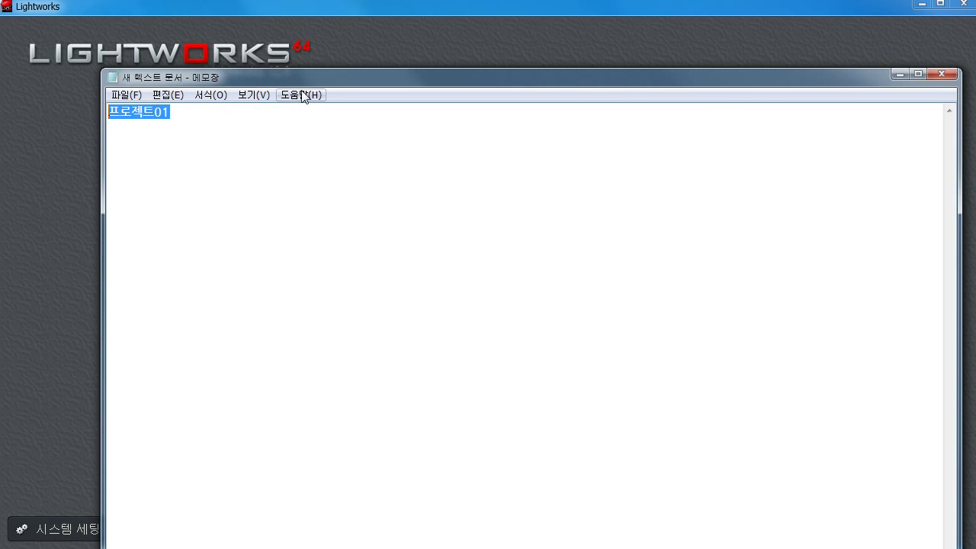
{"action": "left_click", "coordinate": [899, 78]}
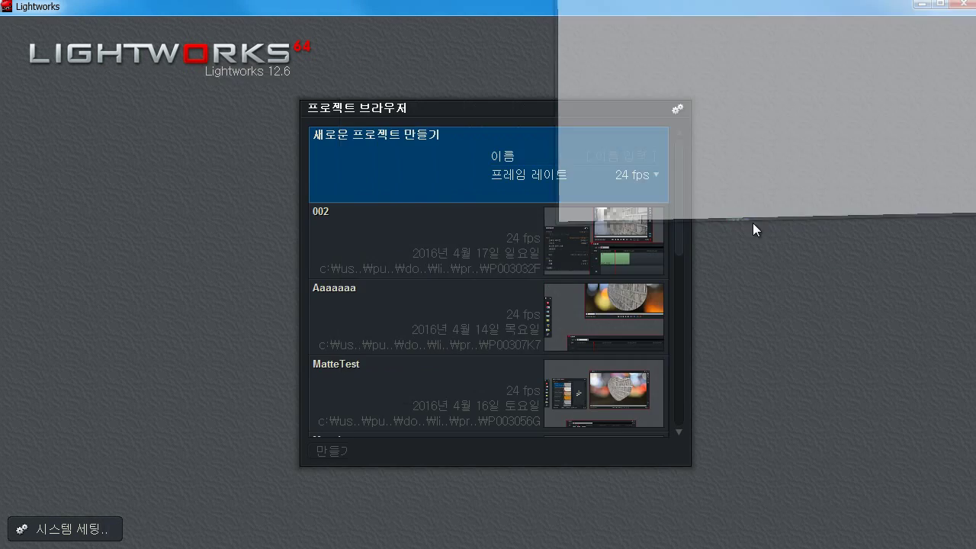
- Create a 24 fps project named 프로젝트01 from the copied text and exit to the project browser
{"action": "key", "text": "ctrl+v"}
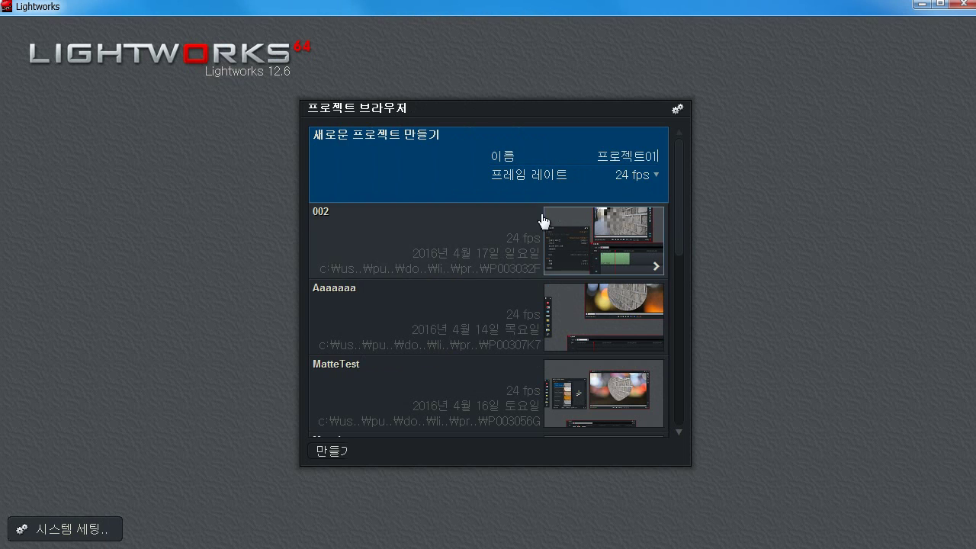
{"action": "left_click", "coordinate": [335, 453]}
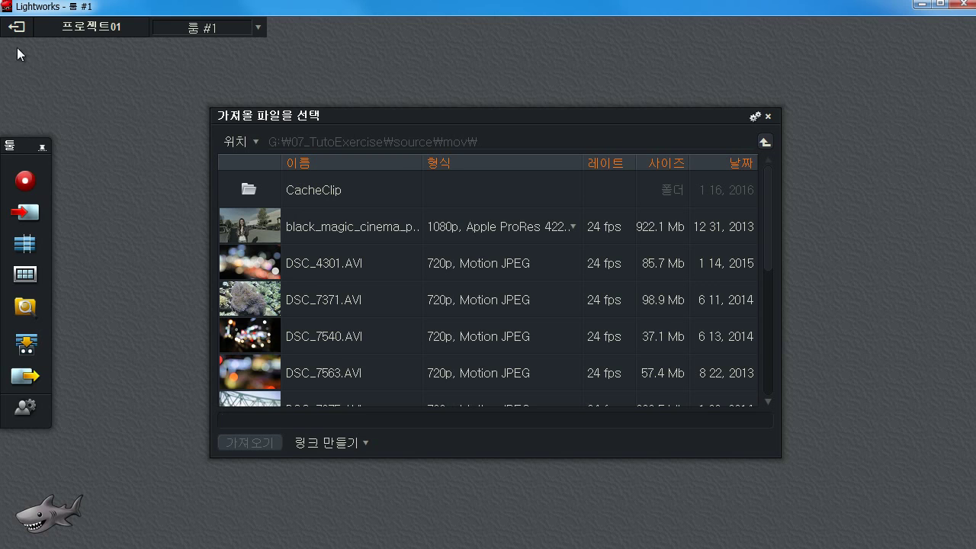
{"action": "left_click", "coordinate": [17, 26]}
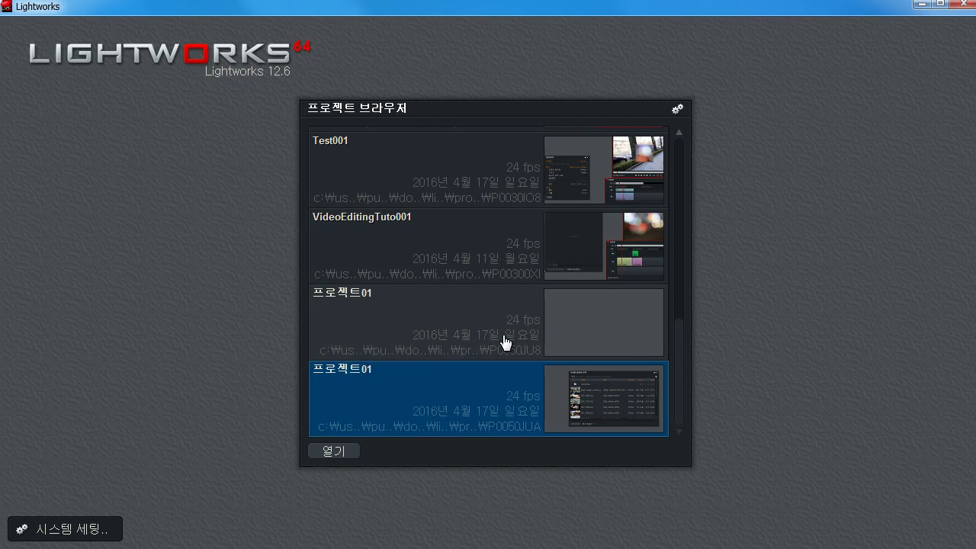
- Open the room of the last 프로젝트01 project, view its project details, and exit to the project browser
{"action": "scroll", "coordinate": [505, 338], "scroll_direction": "up", "scroll_amount": 10}
{"action": "scroll", "coordinate": [618, 242], "scroll_direction": "down", "scroll_amount": 10}
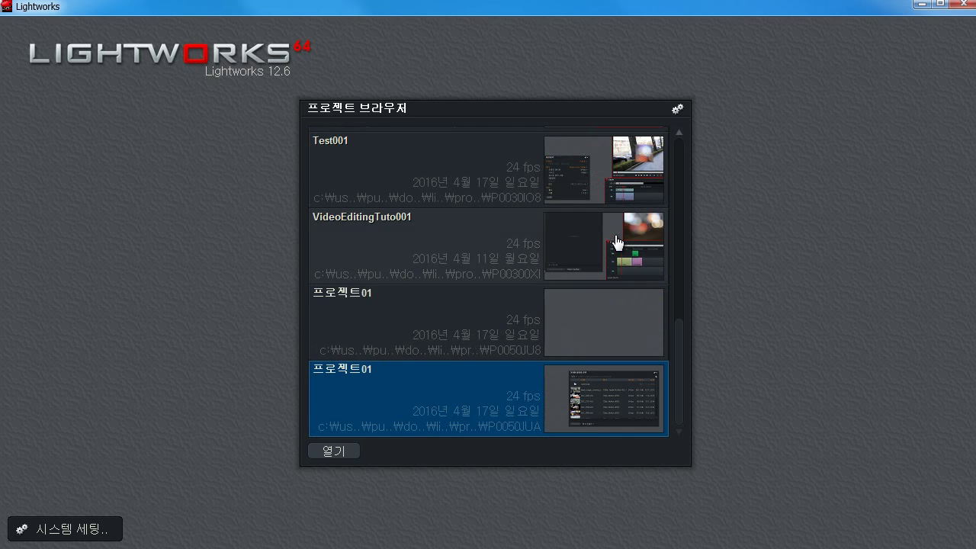
{"action": "left_click", "coordinate": [602, 399]}
{"action": "left_click", "coordinate": [813, 414]}
{"action": "left_click", "coordinate": [66, 33]}
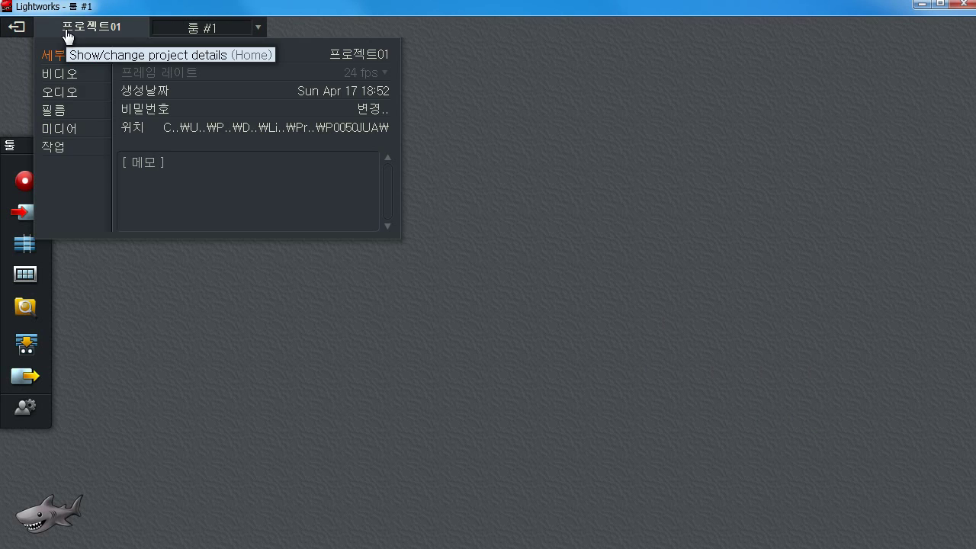
{"action": "left_click", "coordinate": [66, 33]}
{"action": "left_click", "coordinate": [16, 27]}
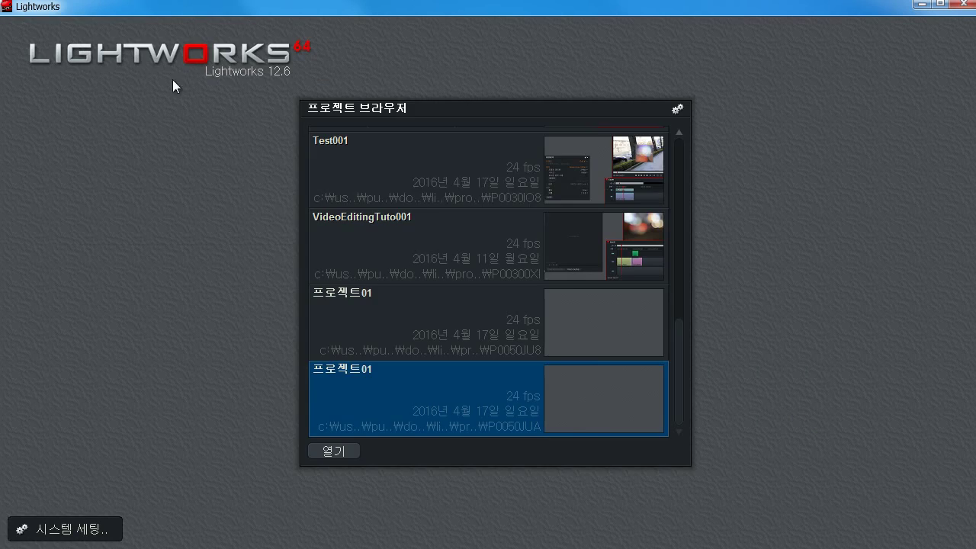
- Open Room #1 of the Test001 project with its export settings and move the Edit #1 playhead to 00:00:23+00
{"action": "left_click", "coordinate": [566, 163]}
{"action": "left_click", "coordinate": [817, 167]}
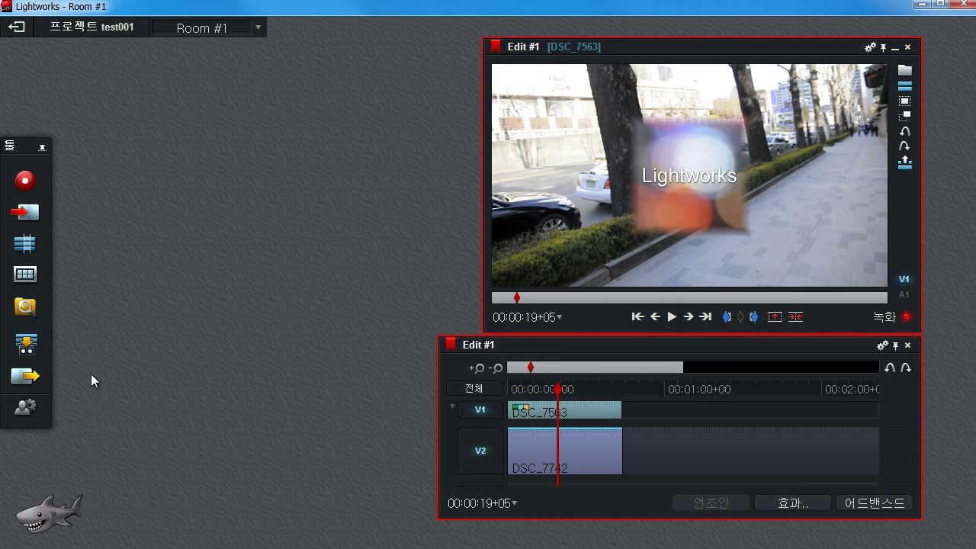
{"action": "left_click", "coordinate": [31, 379]}
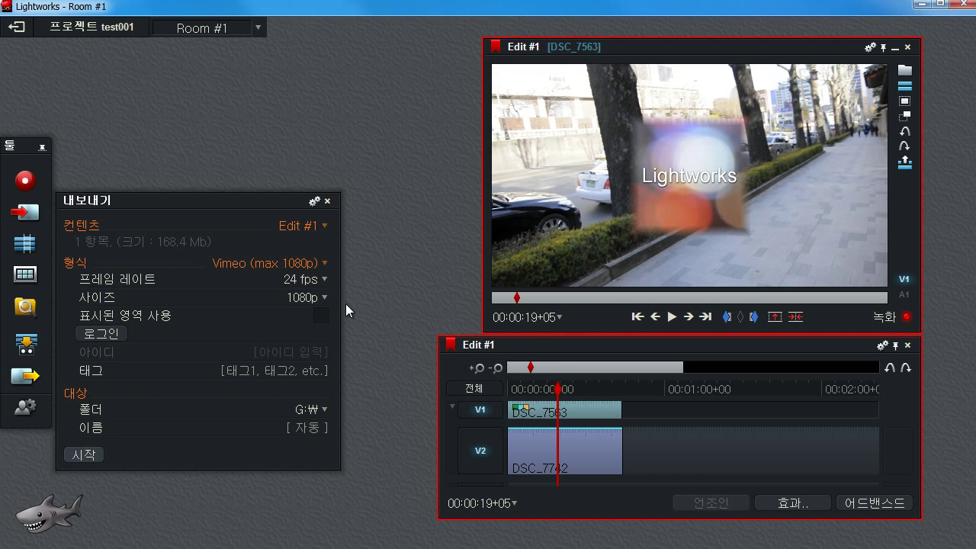
{"action": "mouse_move", "coordinate": [559, 390]}
{"action": "left_mouse_down"}
{"action": "mouse_move", "coordinate": [544, 392]}
{"action": "mouse_move", "coordinate": [561, 395]}
{"action": "left_mouse_up"}
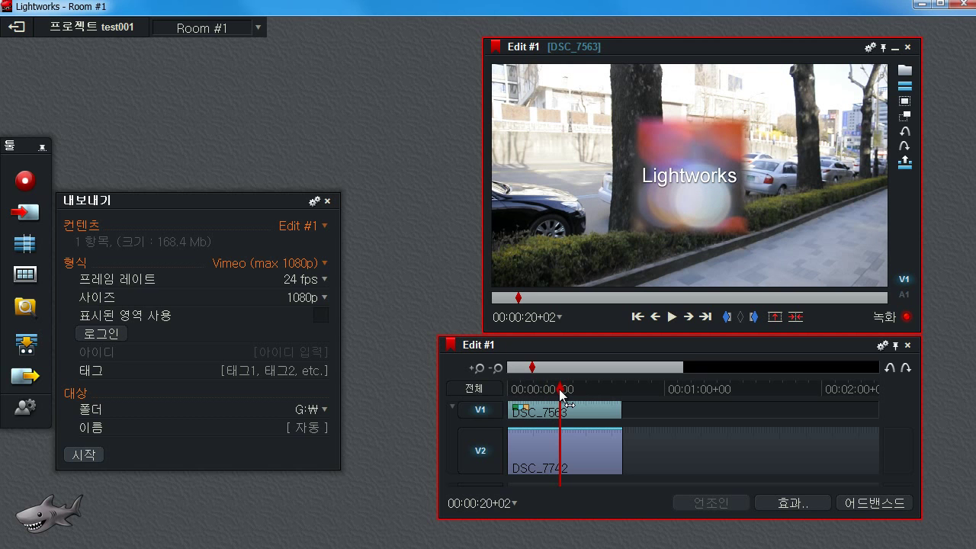
{"action": "mouse_move", "coordinate": [559, 390]}
{"action": "left_mouse_down"}
{"action": "mouse_move", "coordinate": [508, 391]}
{"action": "mouse_move", "coordinate": [569, 391]}
{"action": "left_mouse_up"}
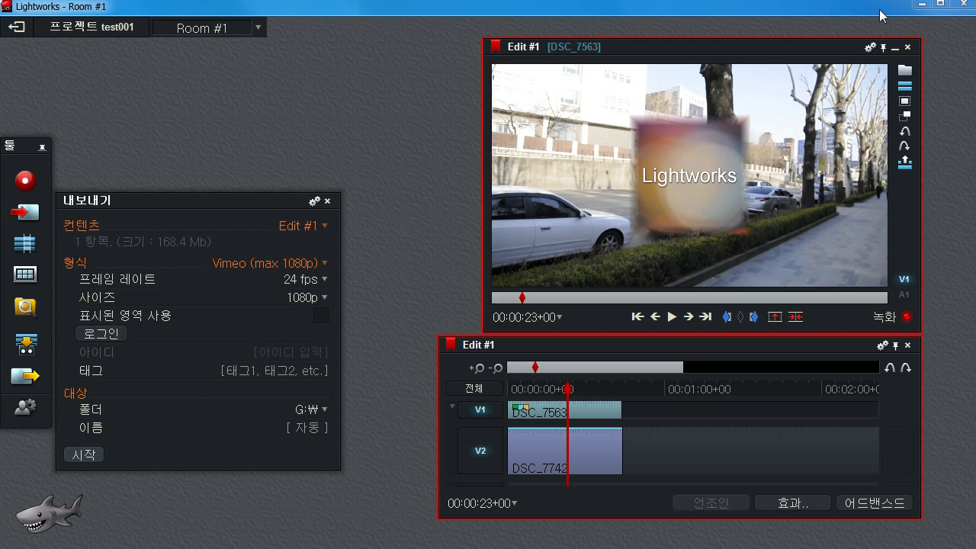
- Switch to the Windows desktop, examine the actions available for the 새 텍스트 문서 file, and return to Lightworks
{"action": "left_click", "coordinate": [920, 6]}
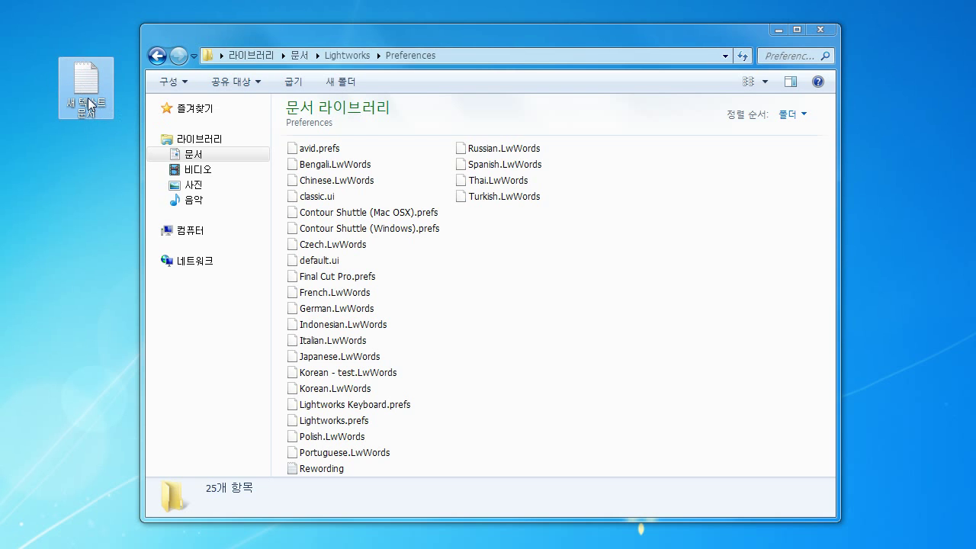
{"action": "right_click", "coordinate": [89, 86]}
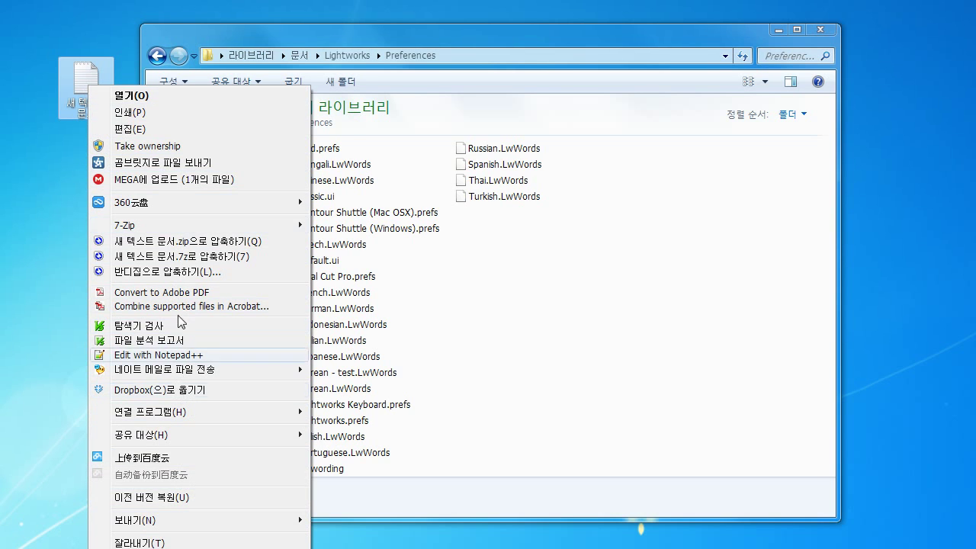
{"action": "mouse_move", "coordinate": [195, 413]}
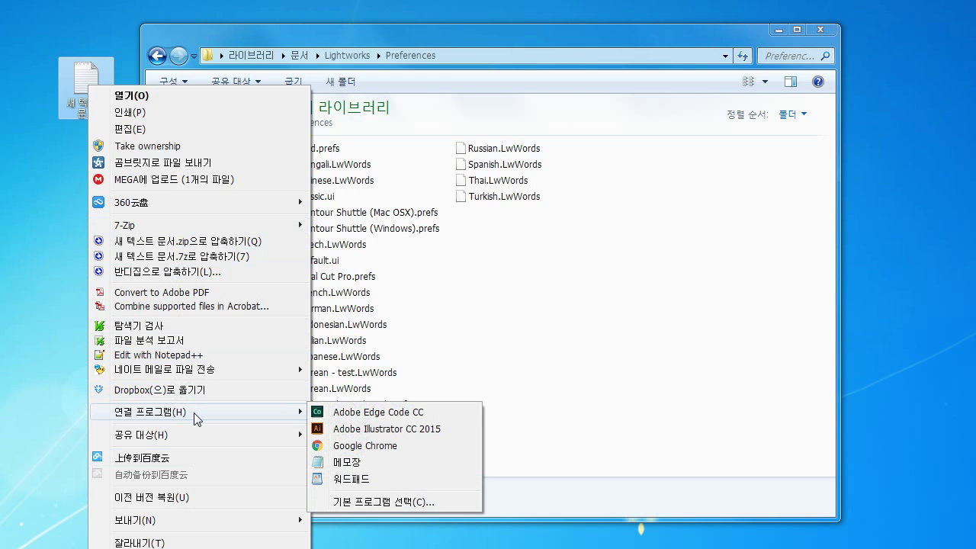
{"action": "mouse_move", "coordinate": [194, 369]}
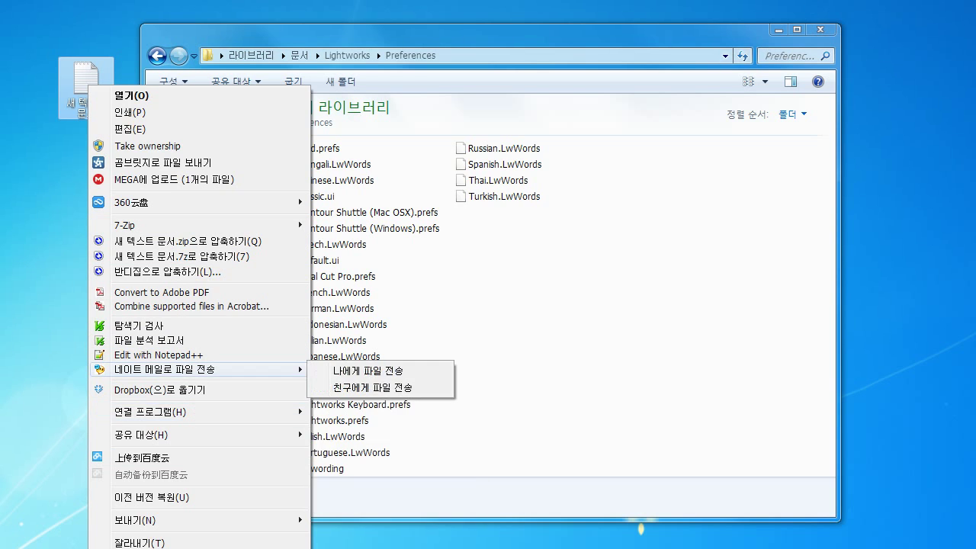
{"action": "key", "text": "Escape"}
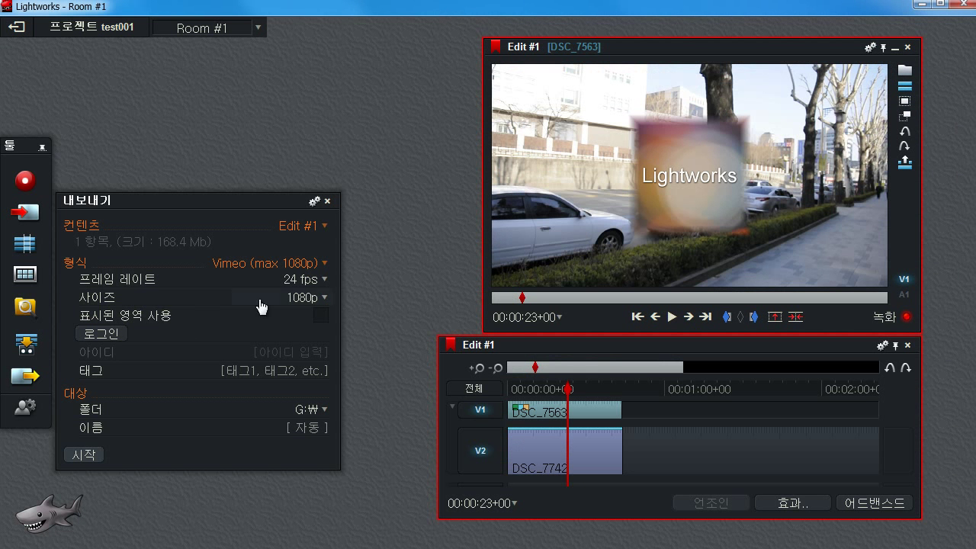
- Exit the current project and open Room #1 of project 002
{"action": "left_click", "coordinate": [20, 32]}
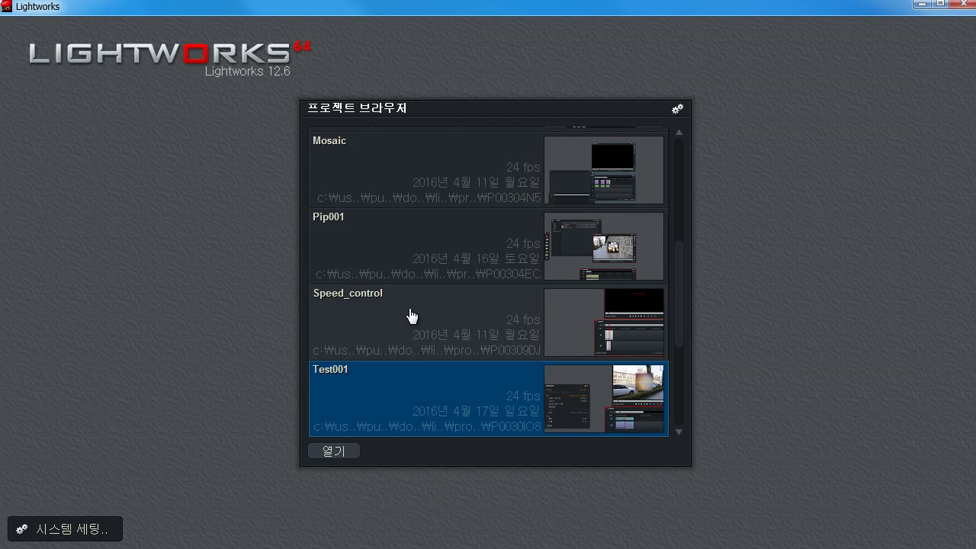
{"action": "scroll", "coordinate": [410, 312], "scroll_direction": "up", "scroll_amount": 5}
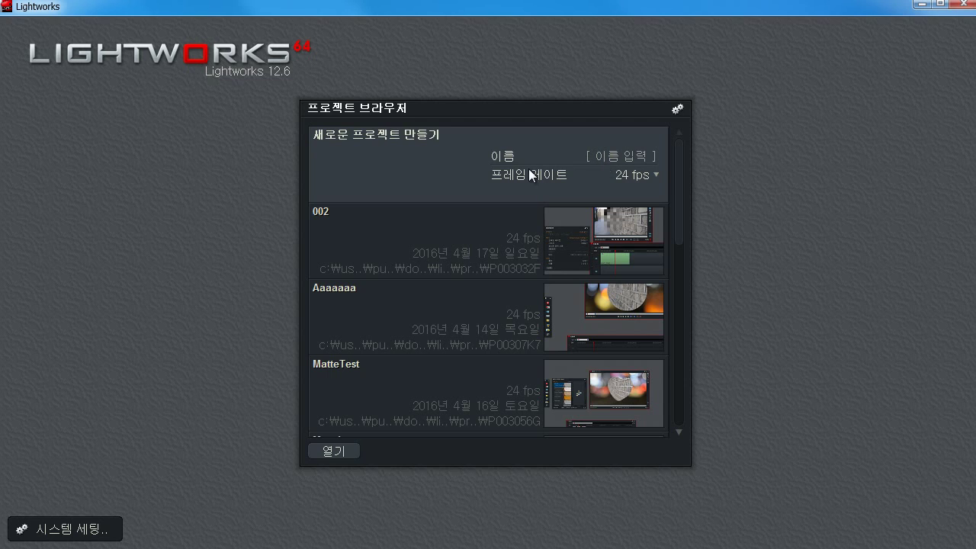
{"action": "left_click", "coordinate": [613, 220]}
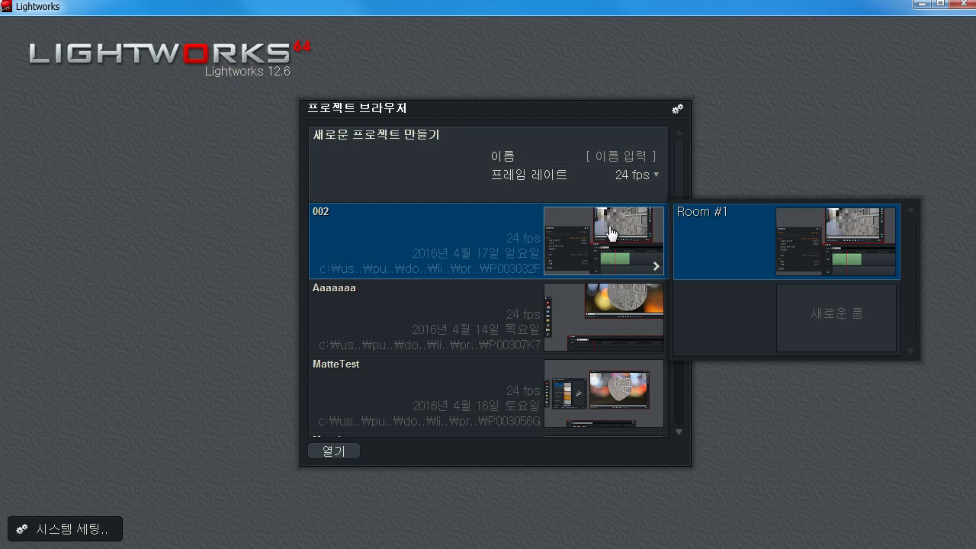
{"action": "left_click", "coordinate": [790, 239]}
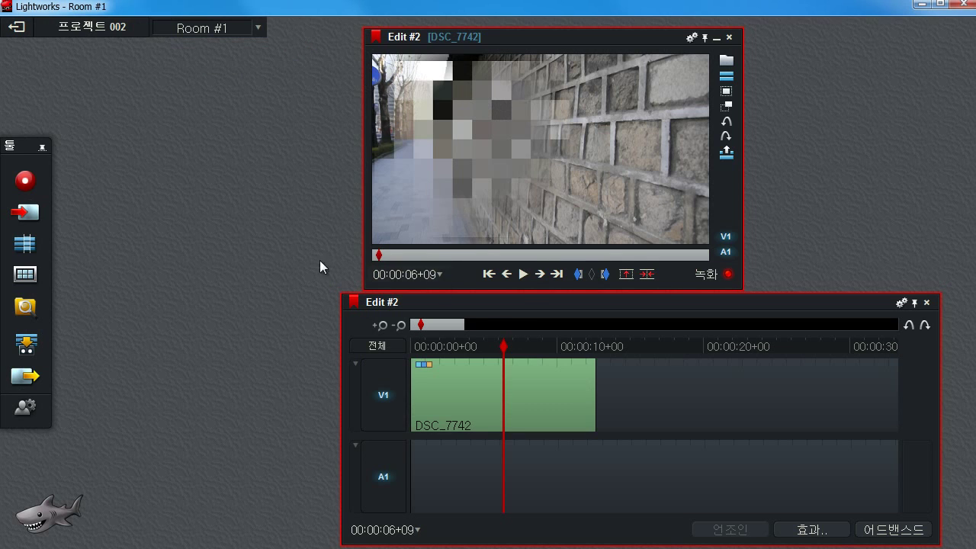
- Show the export settings for Edit #2 and set the format to YouTube (max 720p)
{"action": "left_click", "coordinate": [26, 377]}
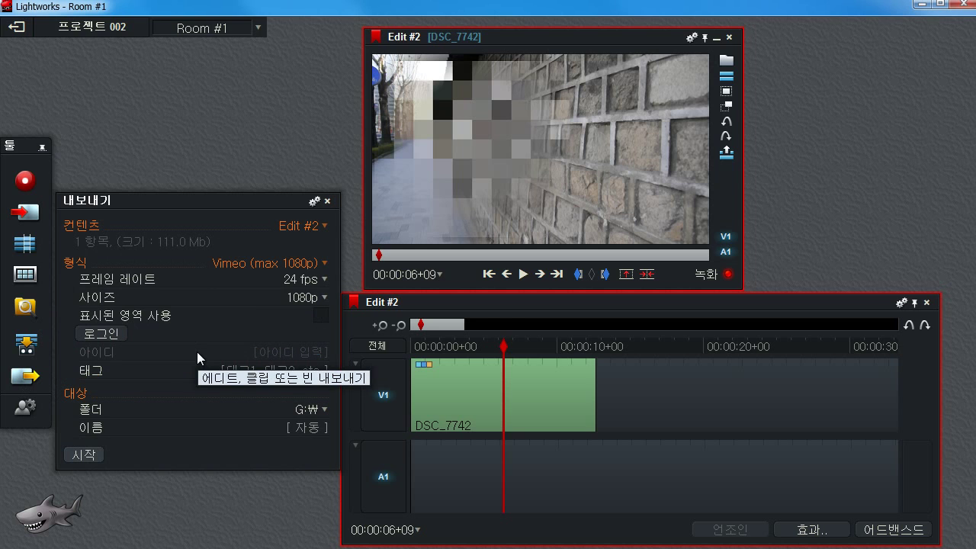
{"action": "left_click", "coordinate": [259, 273]}
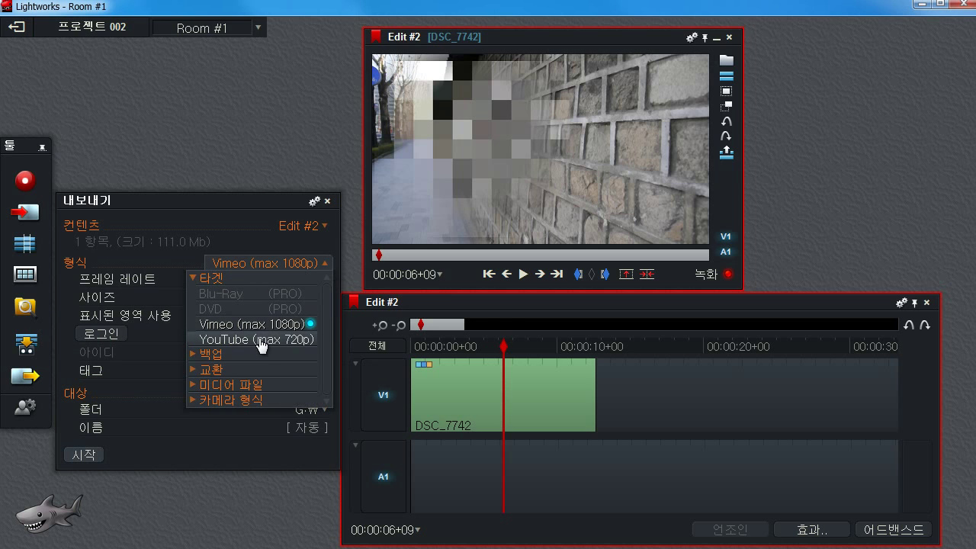
{"action": "left_click", "coordinate": [260, 338]}
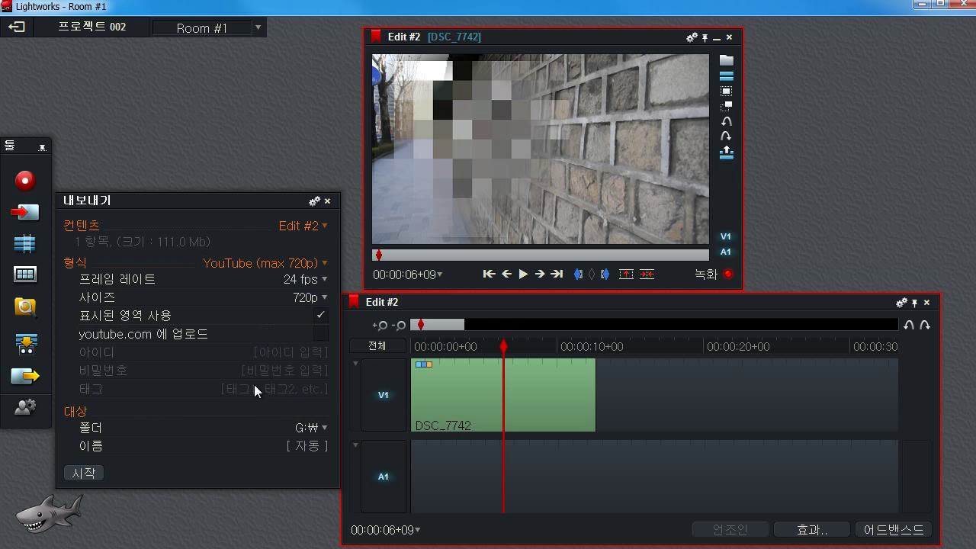
- Set the YouTube export size of Edit #2 to 720p and turn off the 표시된 영역 사용 option
{"action": "left_click", "coordinate": [303, 301]}
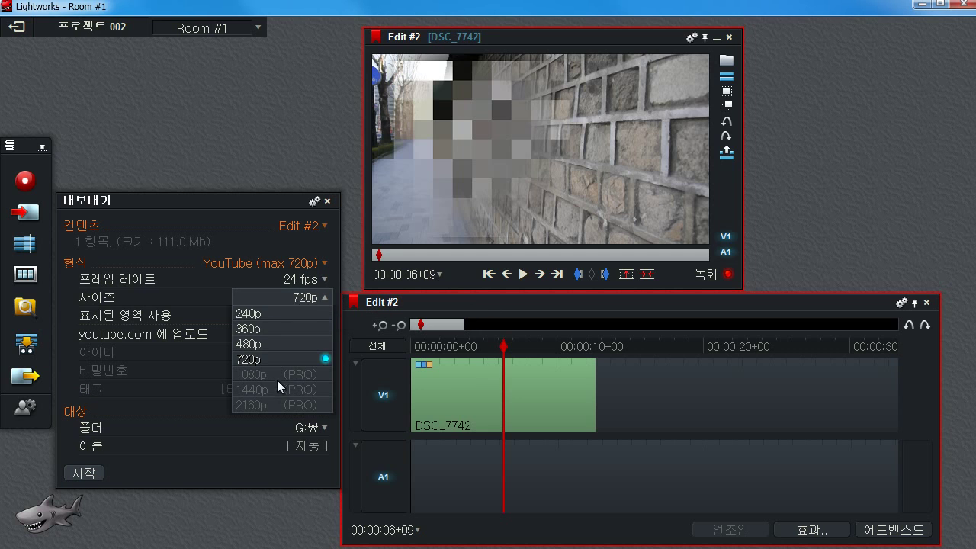
{"action": "left_click", "coordinate": [279, 357]}
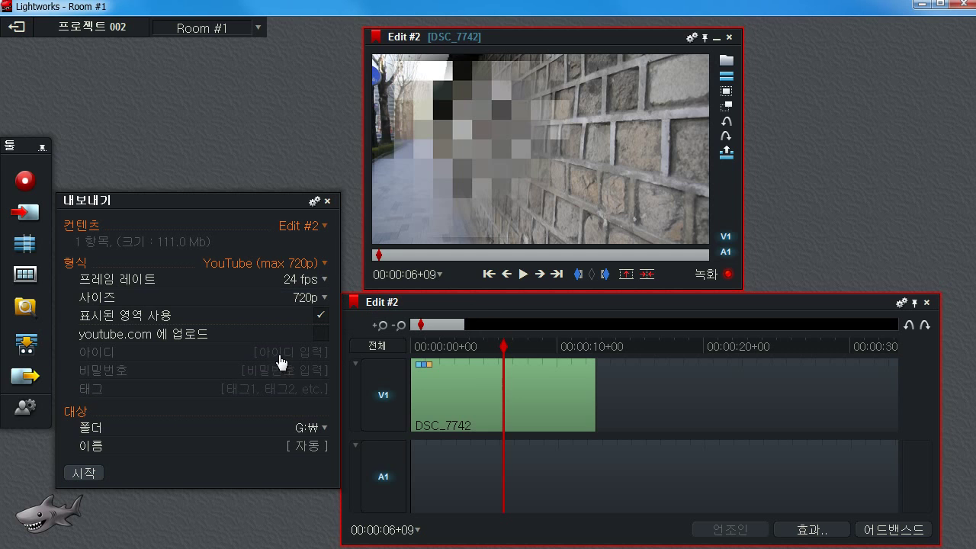
{"action": "left_click", "coordinate": [321, 314]}
- Set the export format to Vimeo (max 1080p) and examine its size and frame rate choices
{"action": "left_click", "coordinate": [283, 271]}
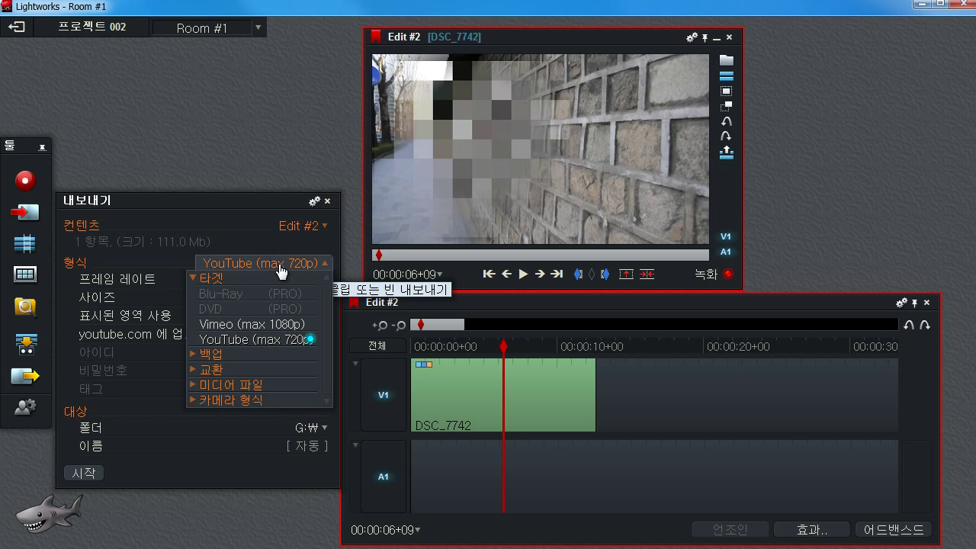
{"action": "left_click", "coordinate": [259, 330]}
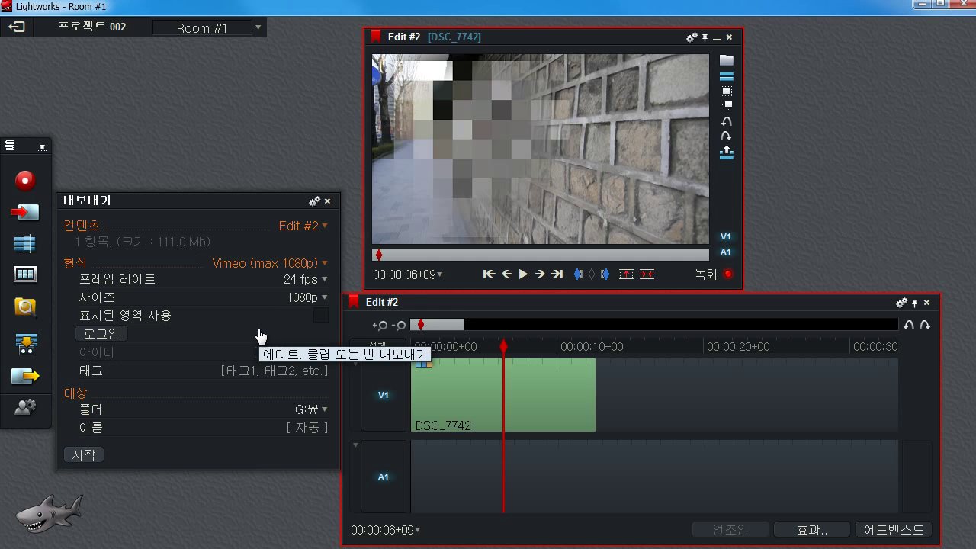
{"action": "left_click", "coordinate": [304, 297]}
{"action": "left_click", "coordinate": [304, 298]}
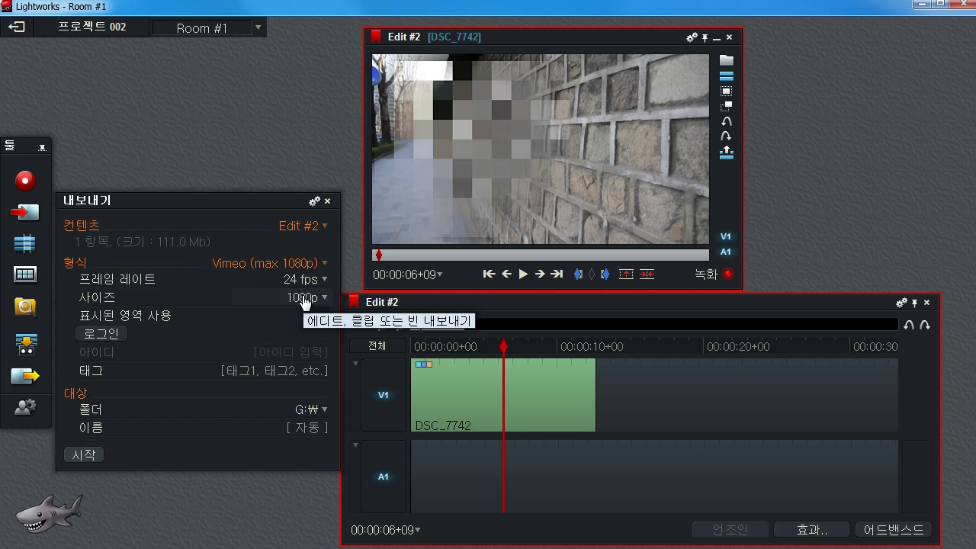
{"action": "left_click", "coordinate": [316, 279]}
{"action": "left_click", "coordinate": [320, 292]}
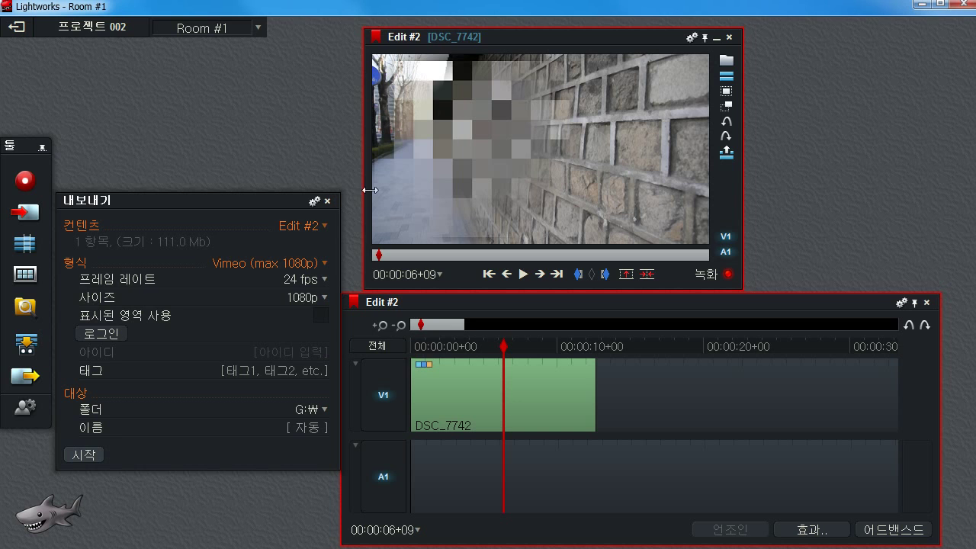
- Try to export Edit #2 in the Vimeo (max 1080p) format, and dismiss the task log and hint
{"action": "left_click", "coordinate": [85, 458]}
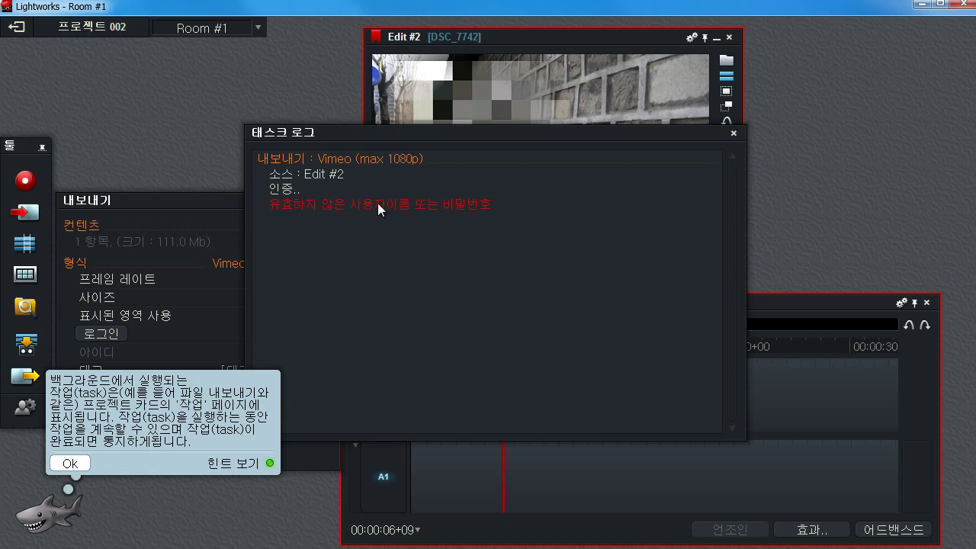
{"action": "left_click", "coordinate": [732, 133]}
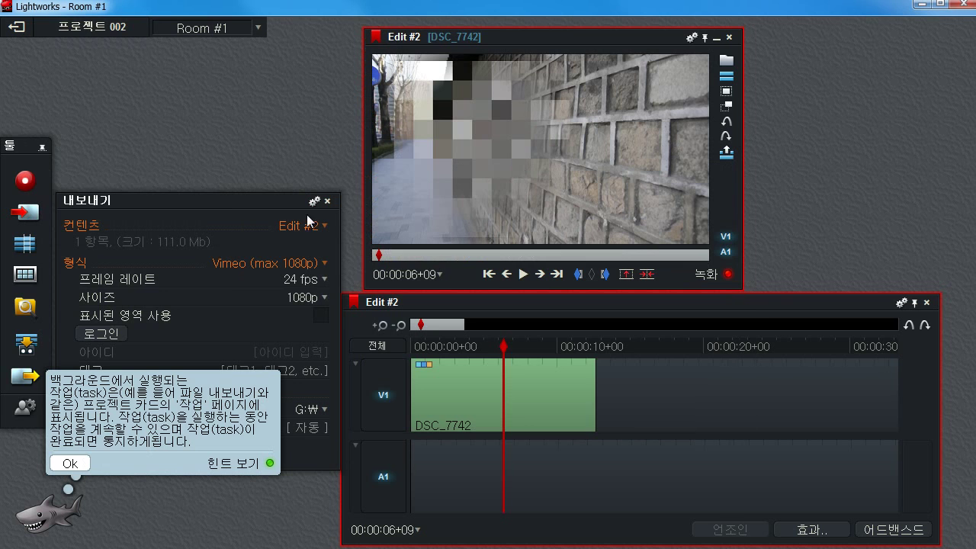
{"action": "left_click", "coordinate": [70, 463]}
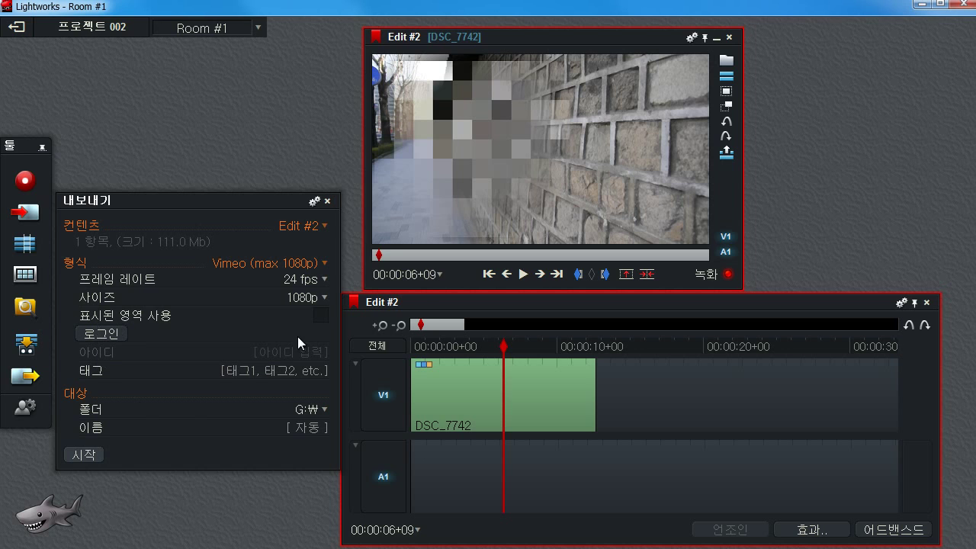
- Exit project 002 to the project browser
{"action": "left_click", "coordinate": [17, 29]}
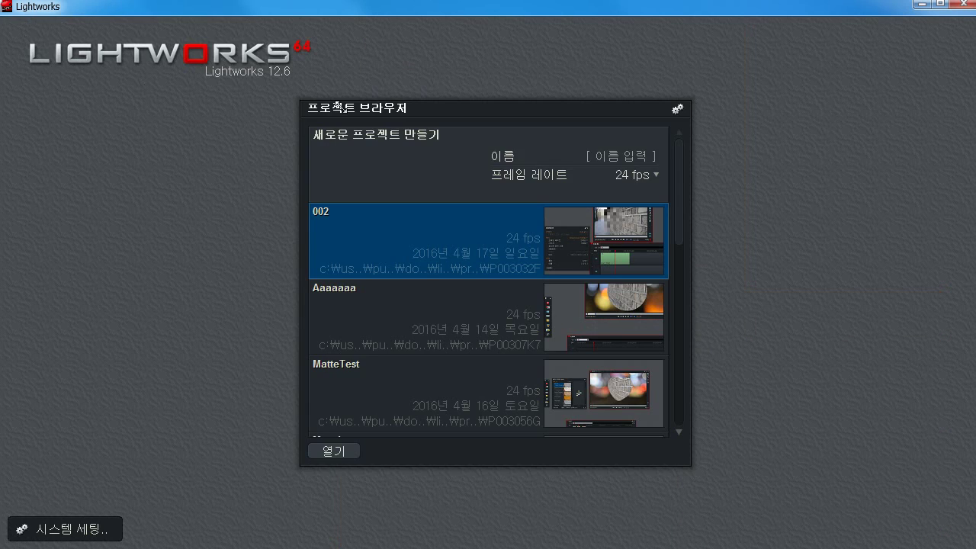